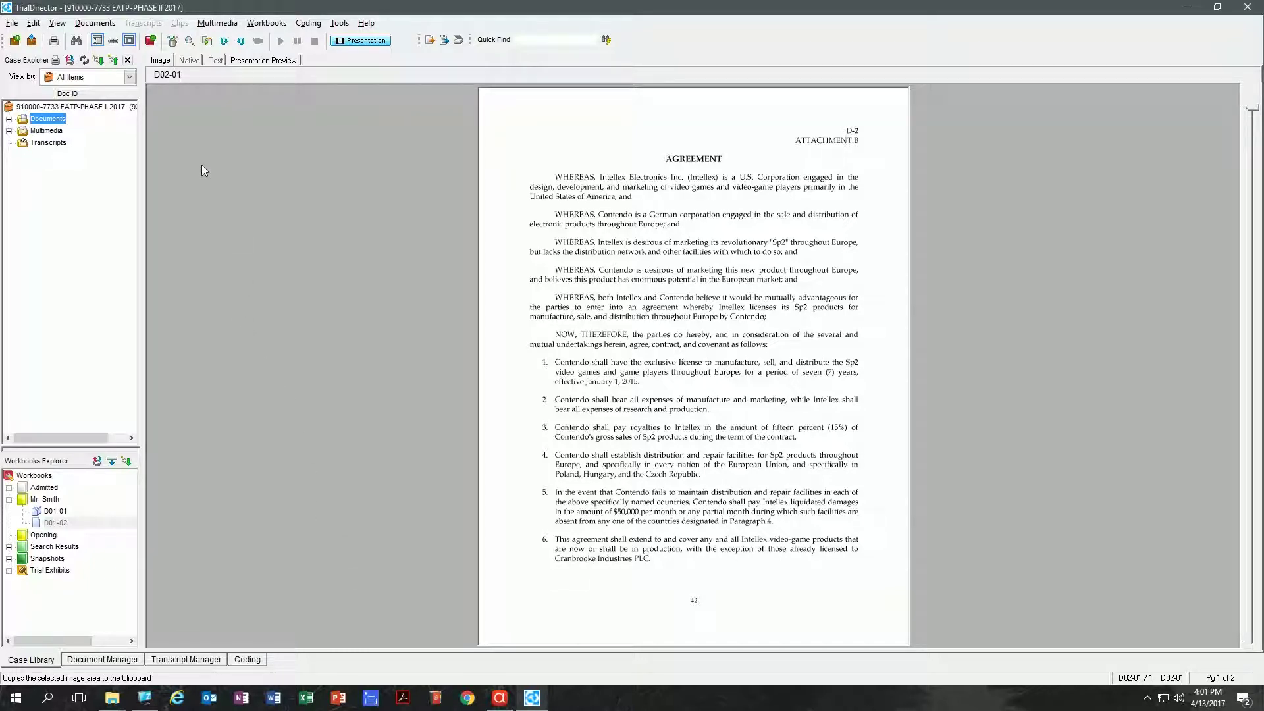
- Open the View menu while the D02-01 agreement page is displayed
click(57, 22)
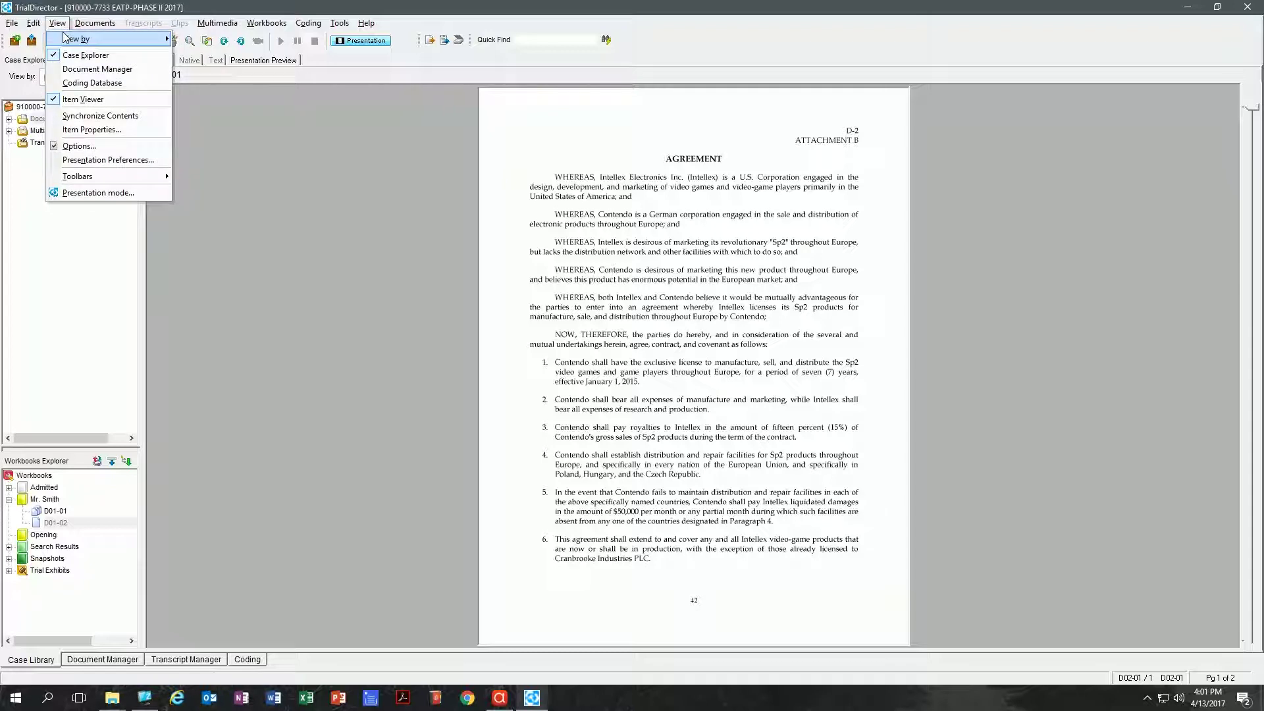
click(91, 148)
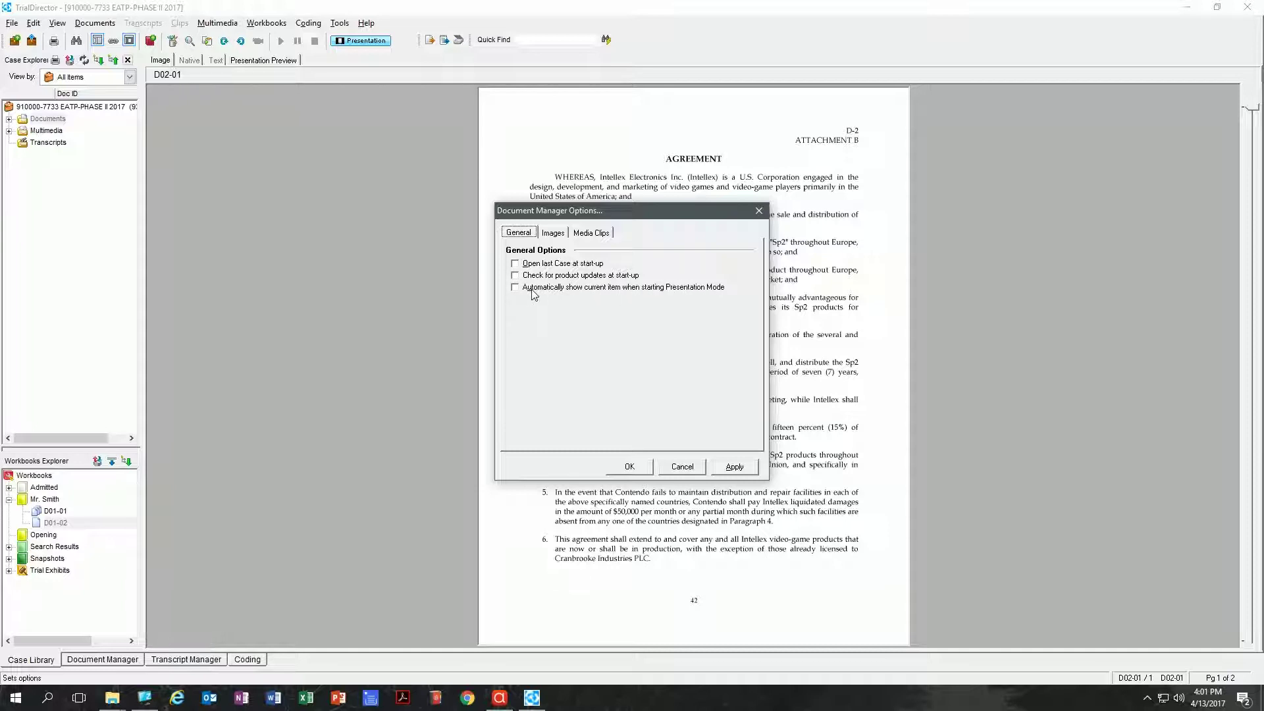
click(553, 234)
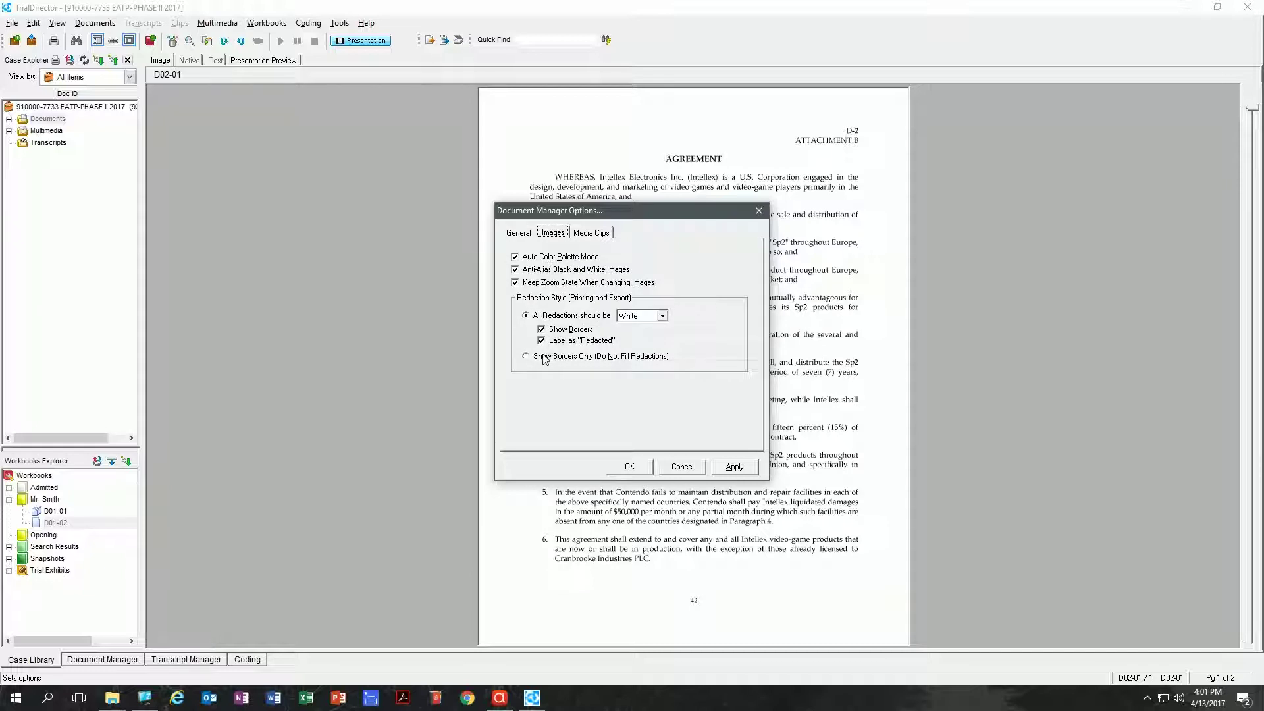
click(586, 234)
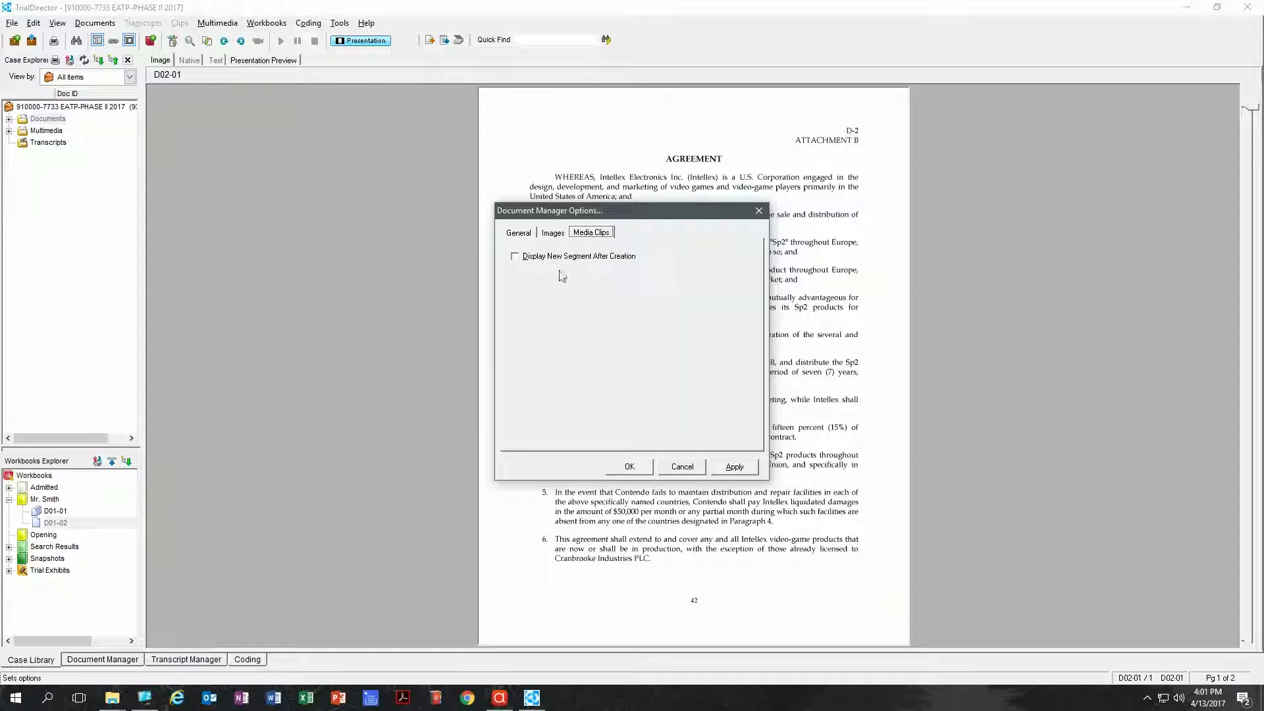
click(682, 467)
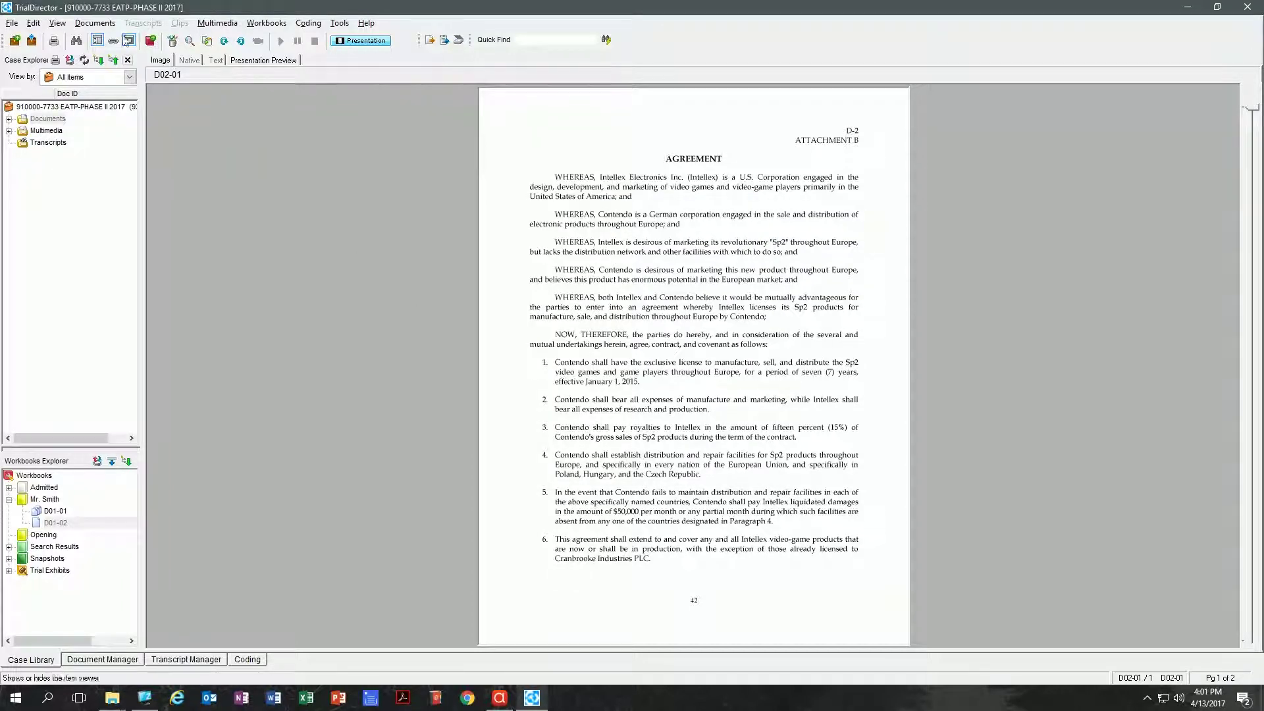
- Open View > Presentation Preferences and look at the General, then the Stage settings
click(55, 24)
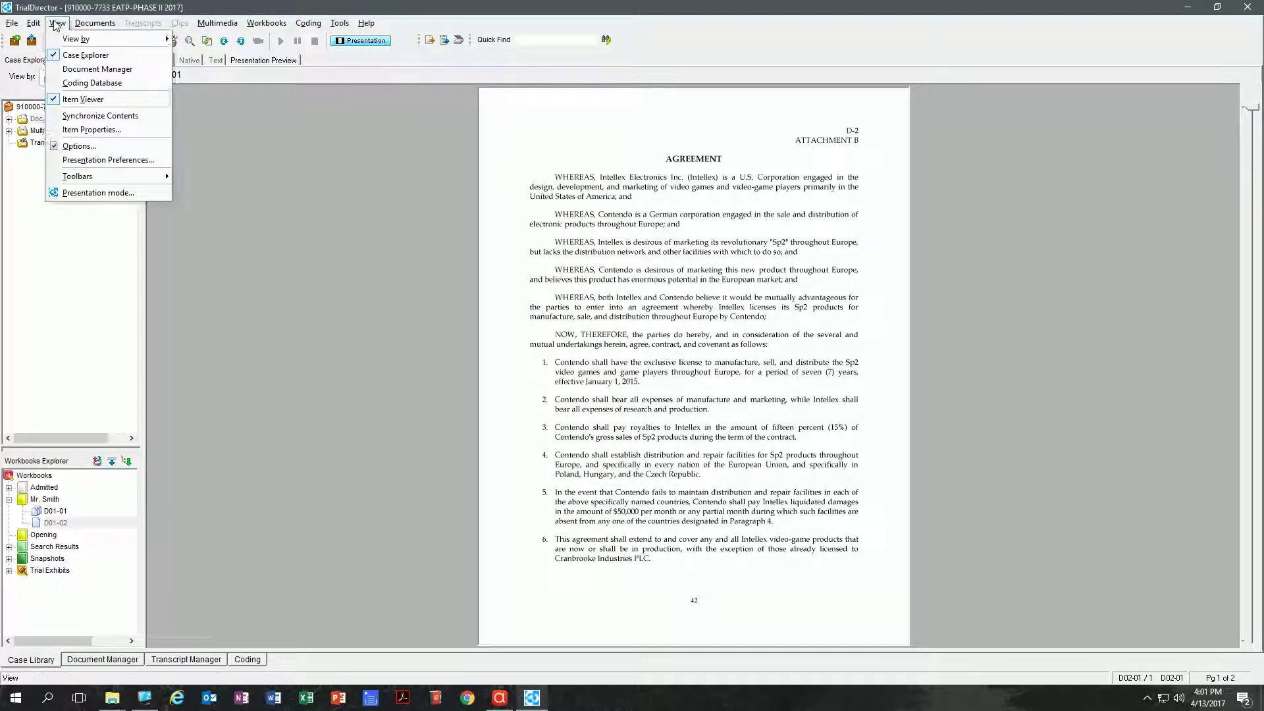
click(97, 160)
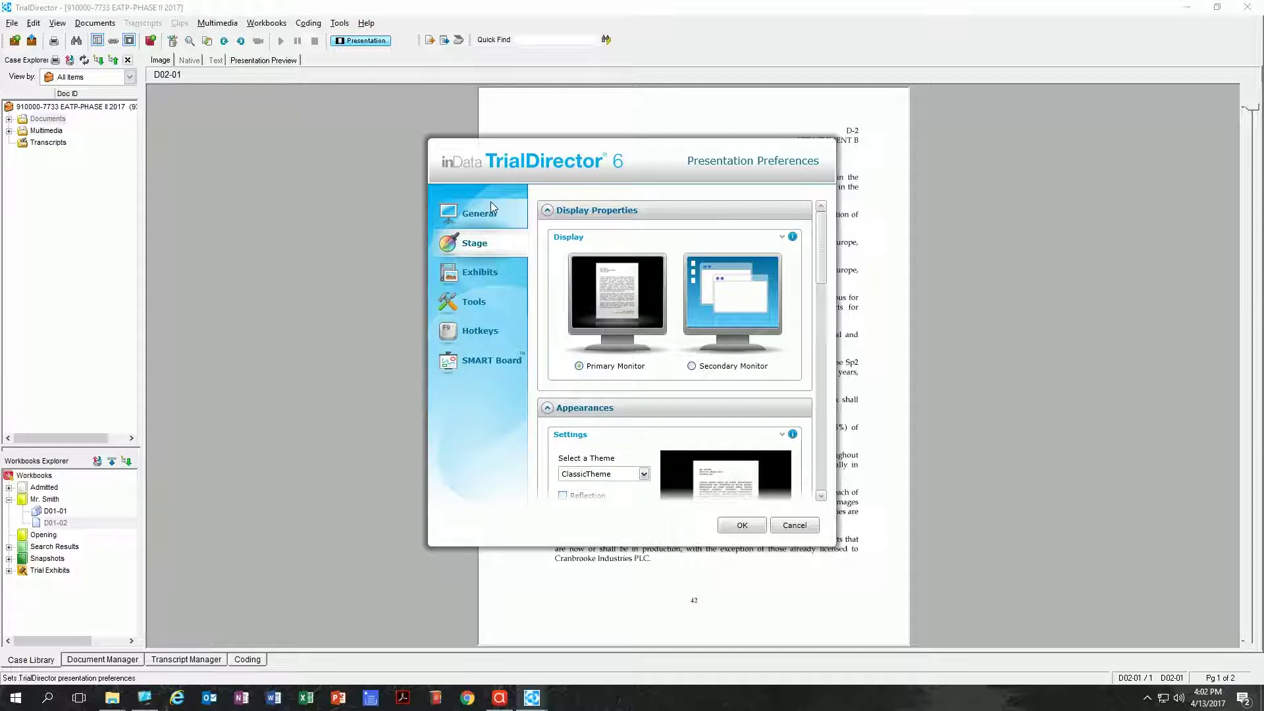
click(489, 211)
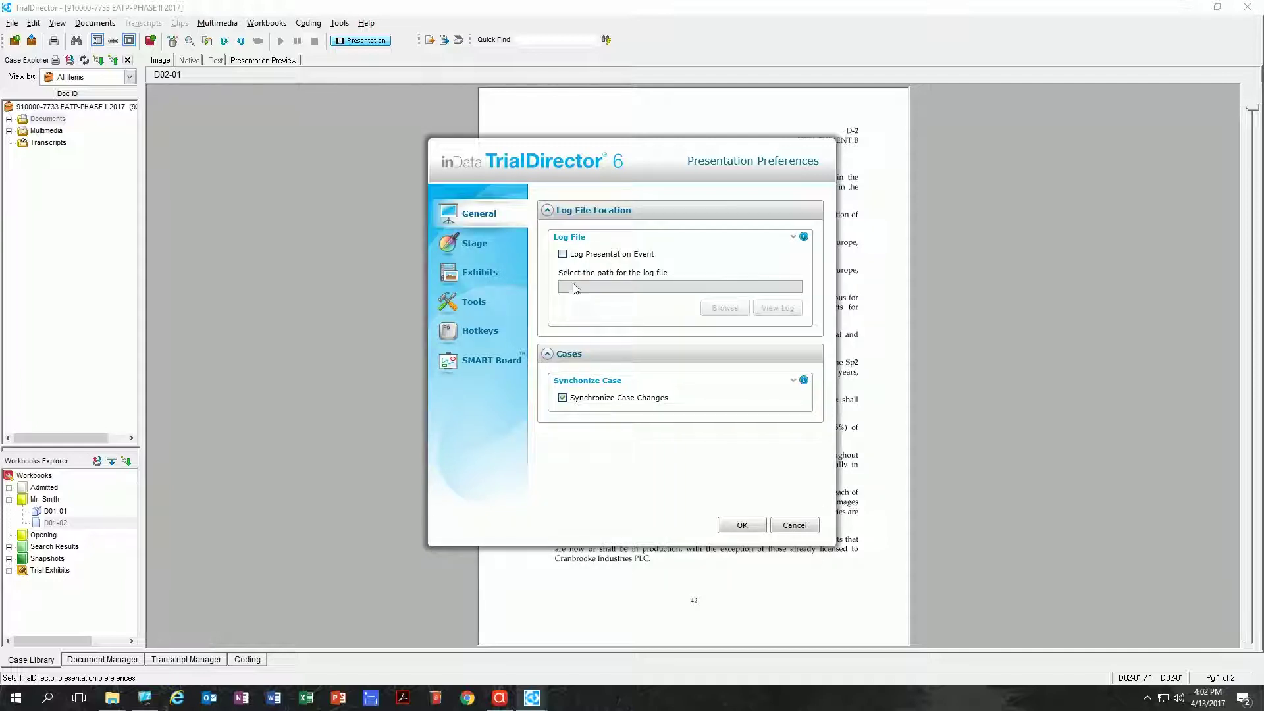
click(484, 243)
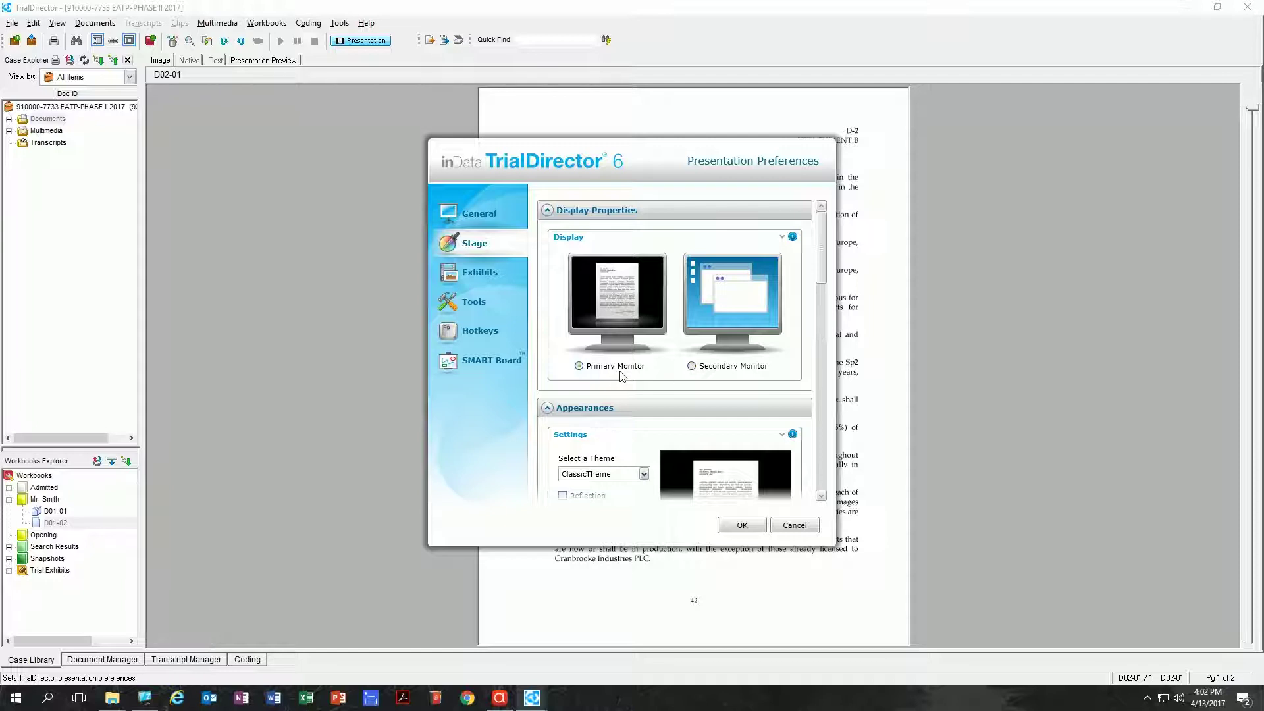
- Preview the ClassicProjector, LightProjector and GlassProjector themes, then set the Stage theme back to ClassicTheme
scroll(624, 367, down, 4)
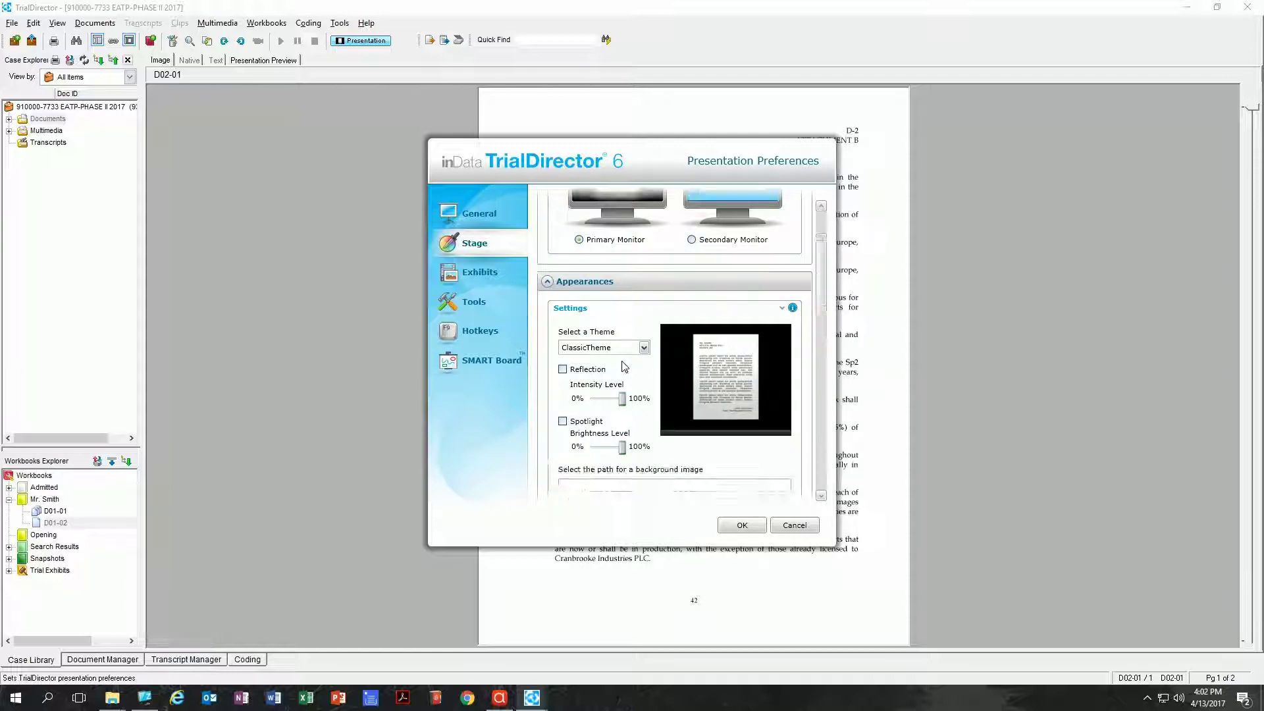
click(644, 316)
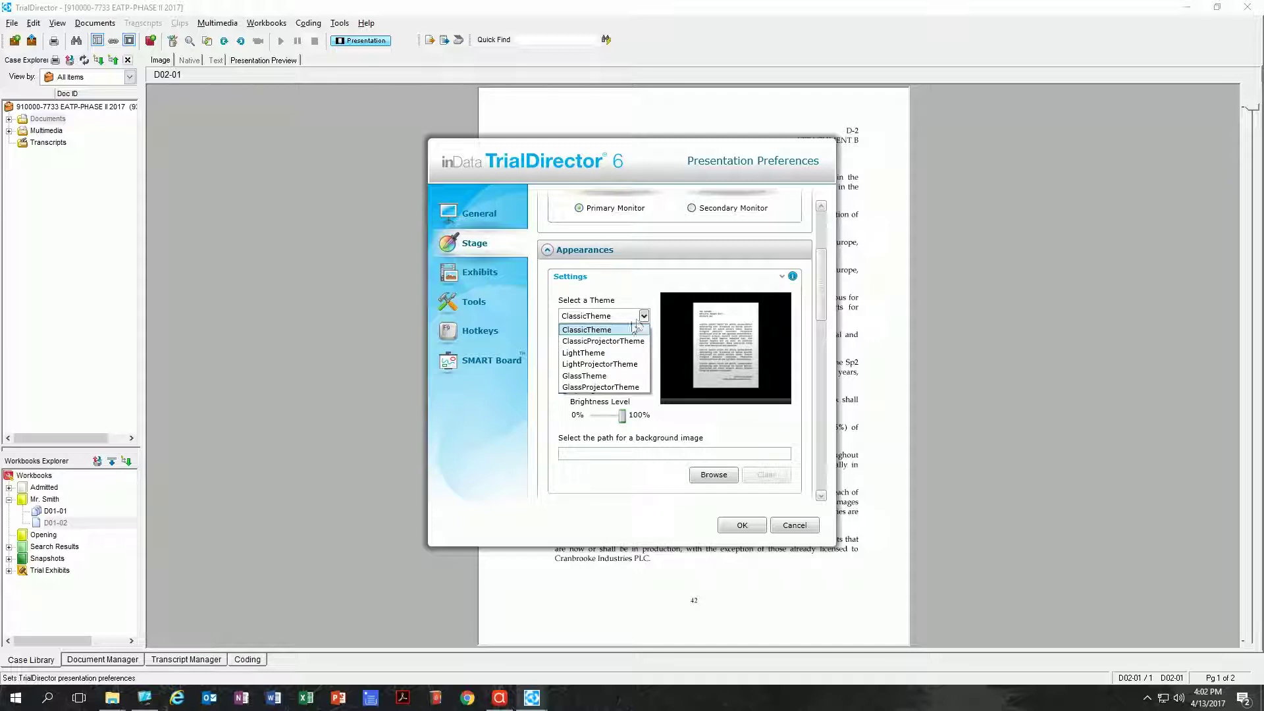
click(596, 338)
click(644, 316)
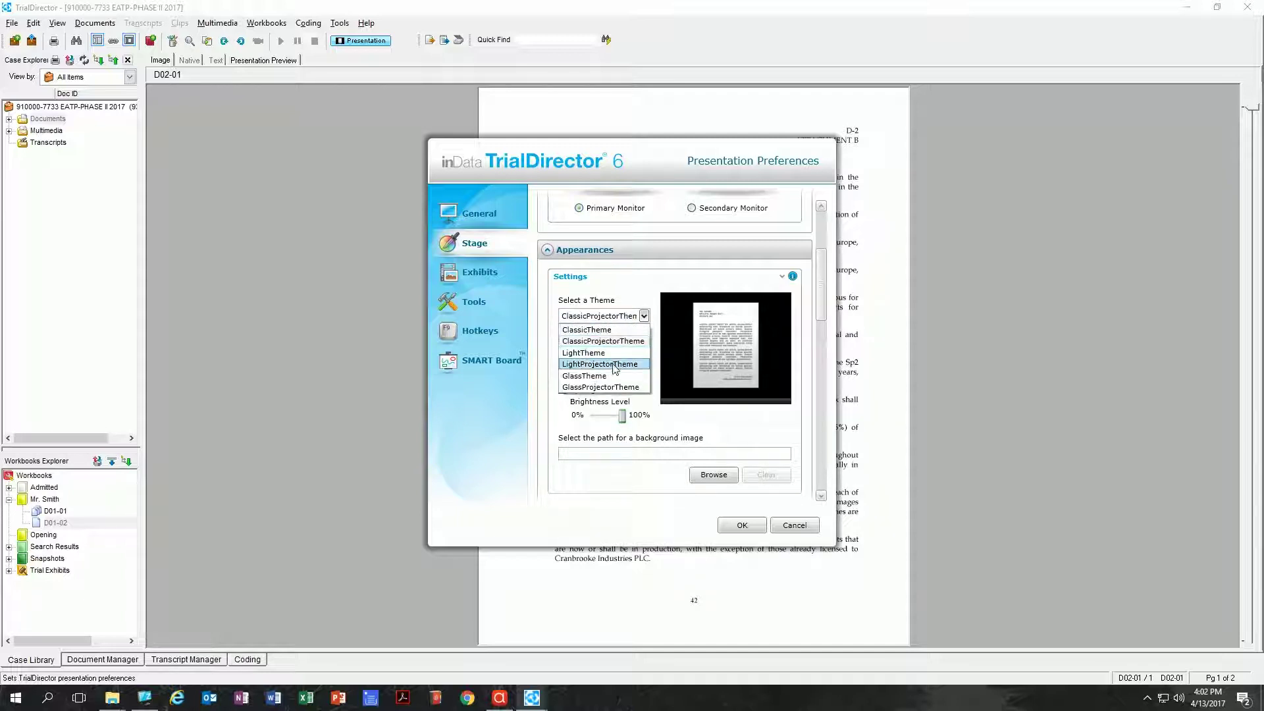
click(599, 361)
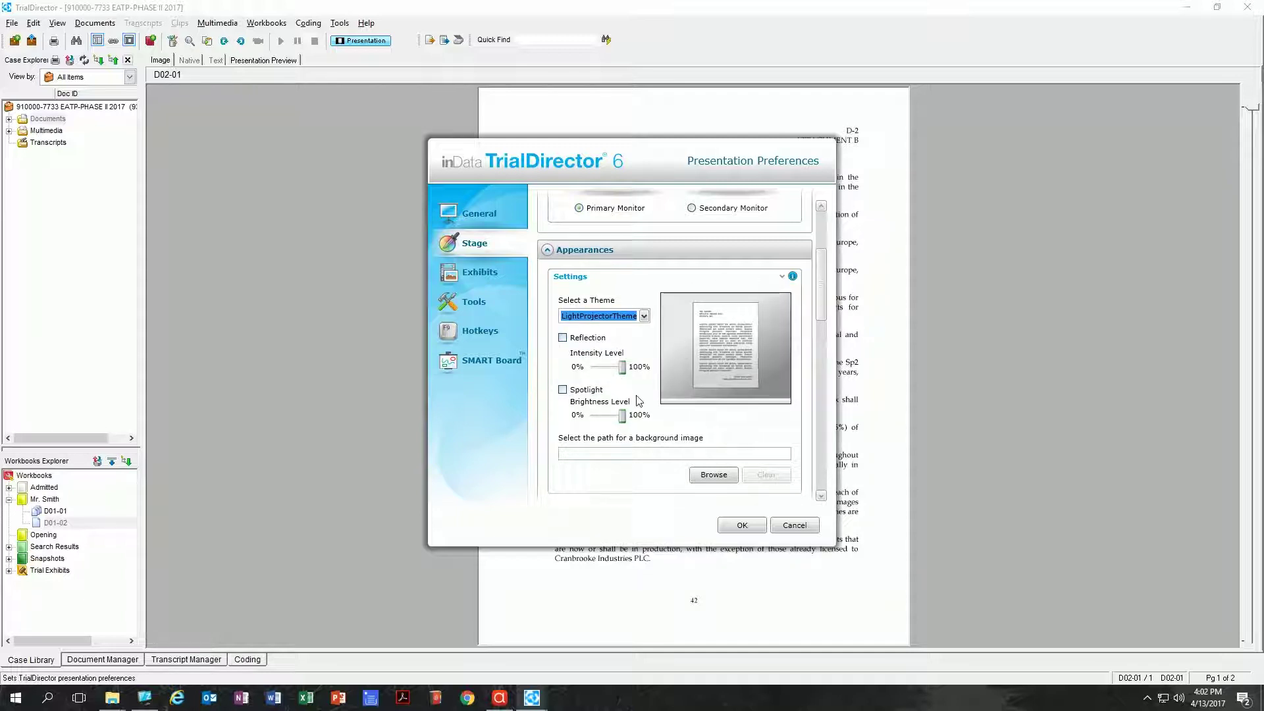
click(596, 317)
click(600, 387)
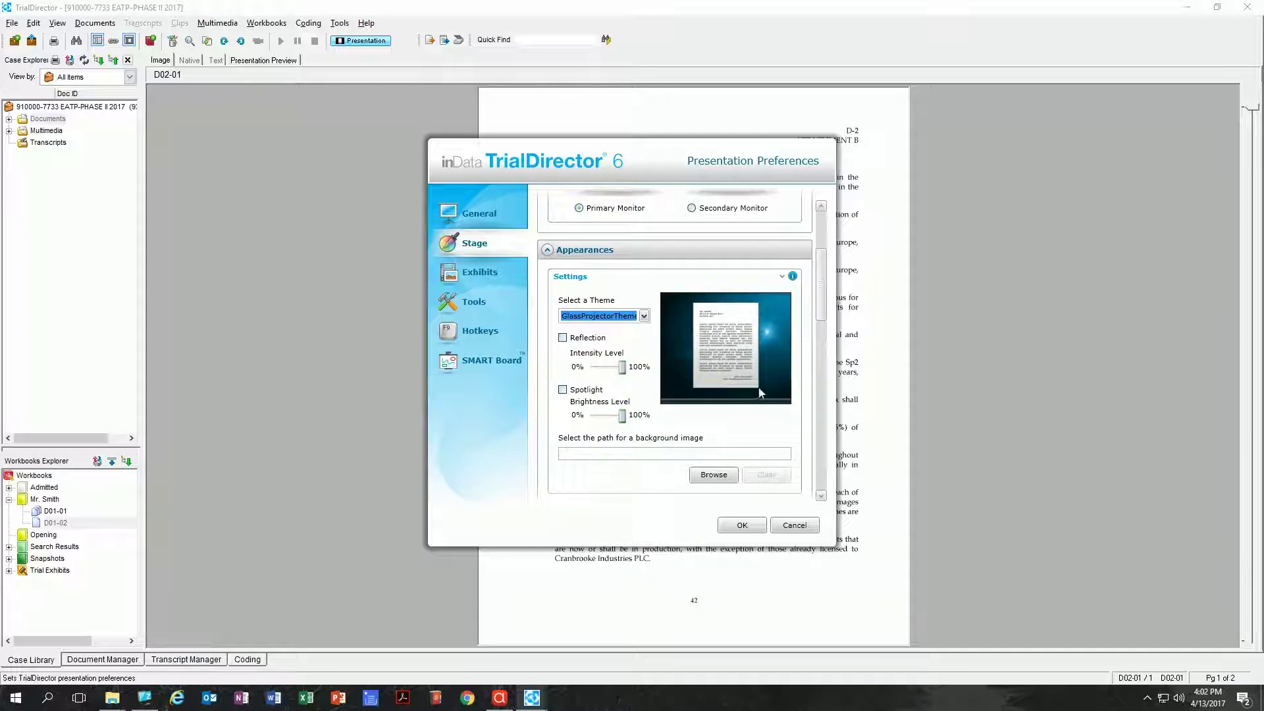
click(603, 318)
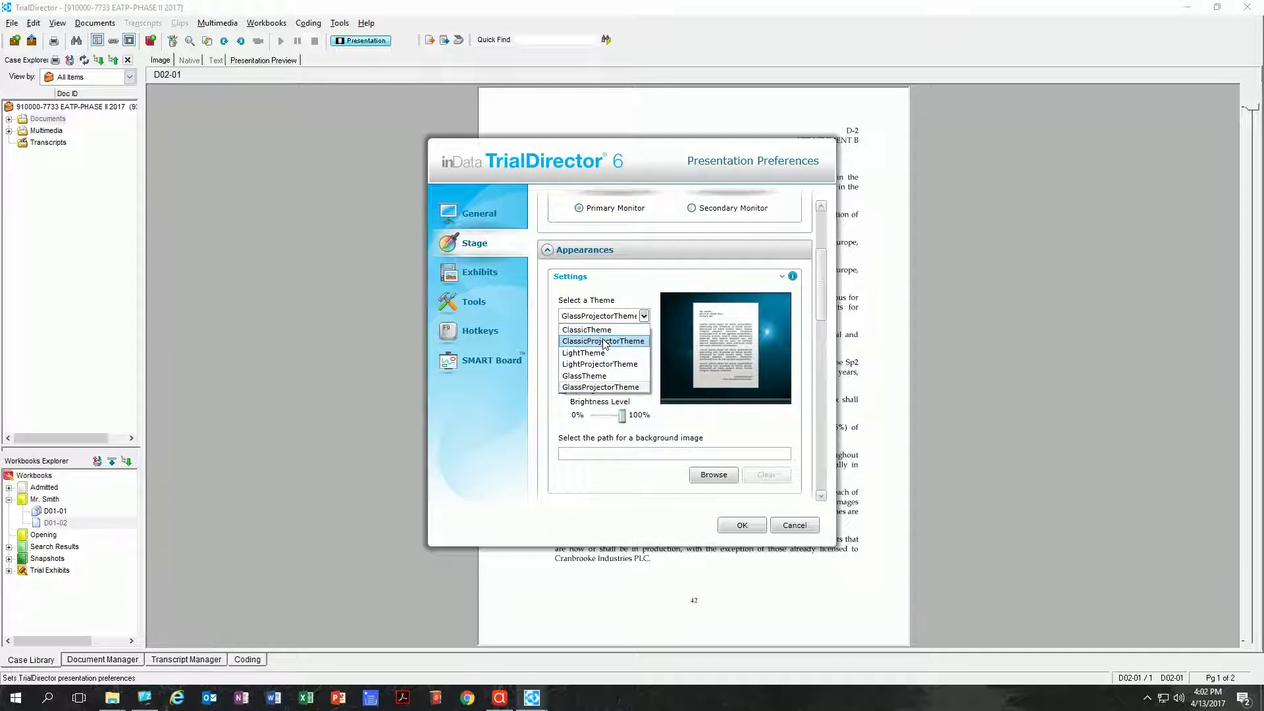
click(605, 337)
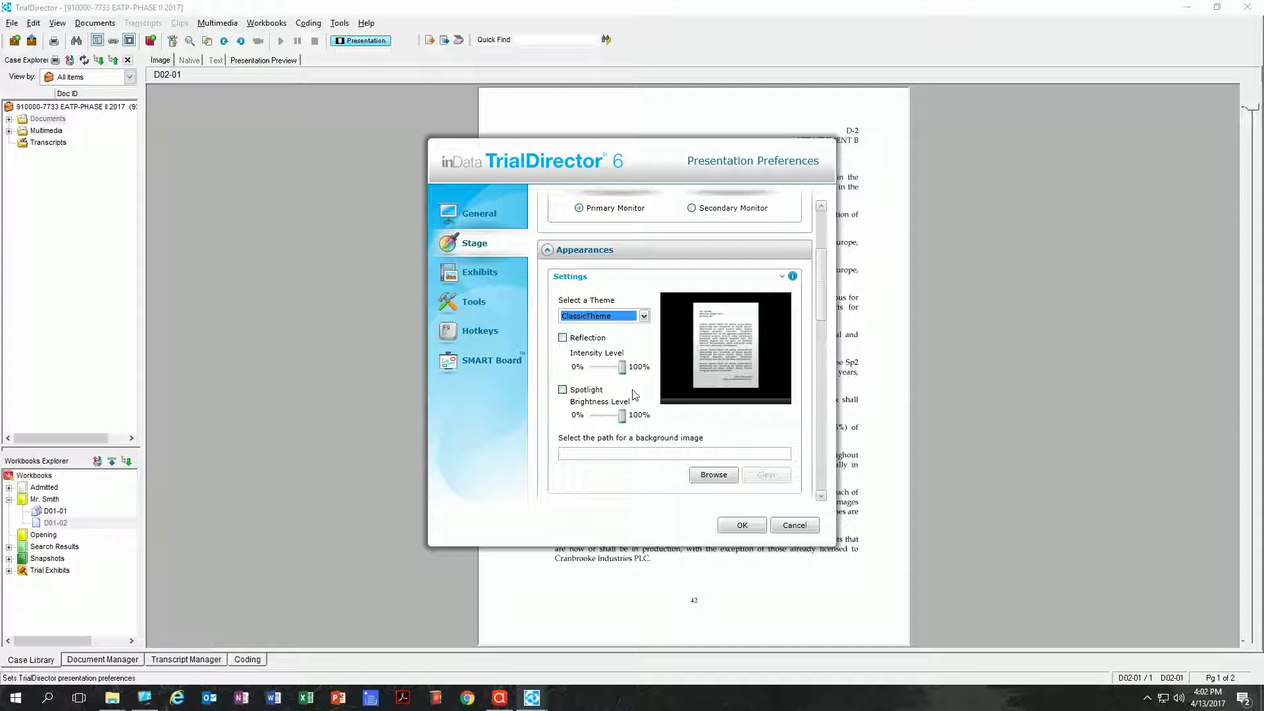
scroll(629, 393, down, 5)
- Turn off Show Tooltips and the presentation toolbar, and set Zone Transfer Speed to Fast
scroll(629, 393, down, 1)
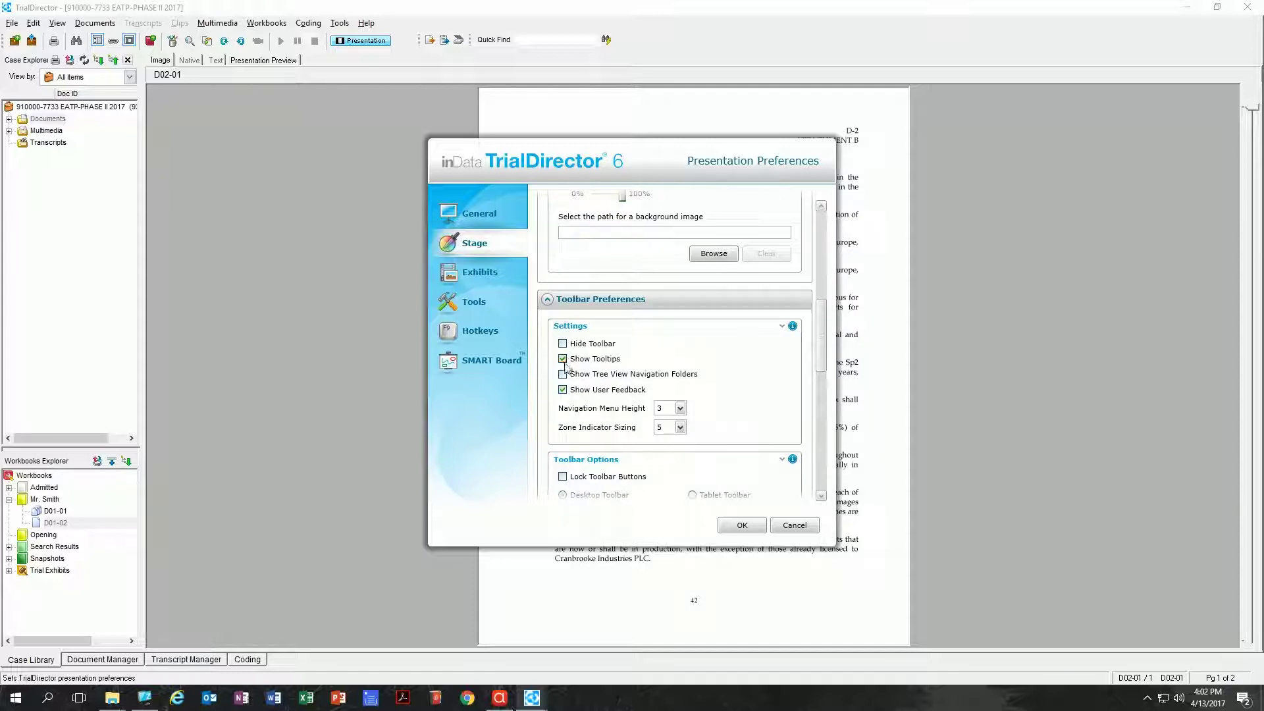
click(563, 359)
click(563, 343)
scroll(602, 349, down, 5)
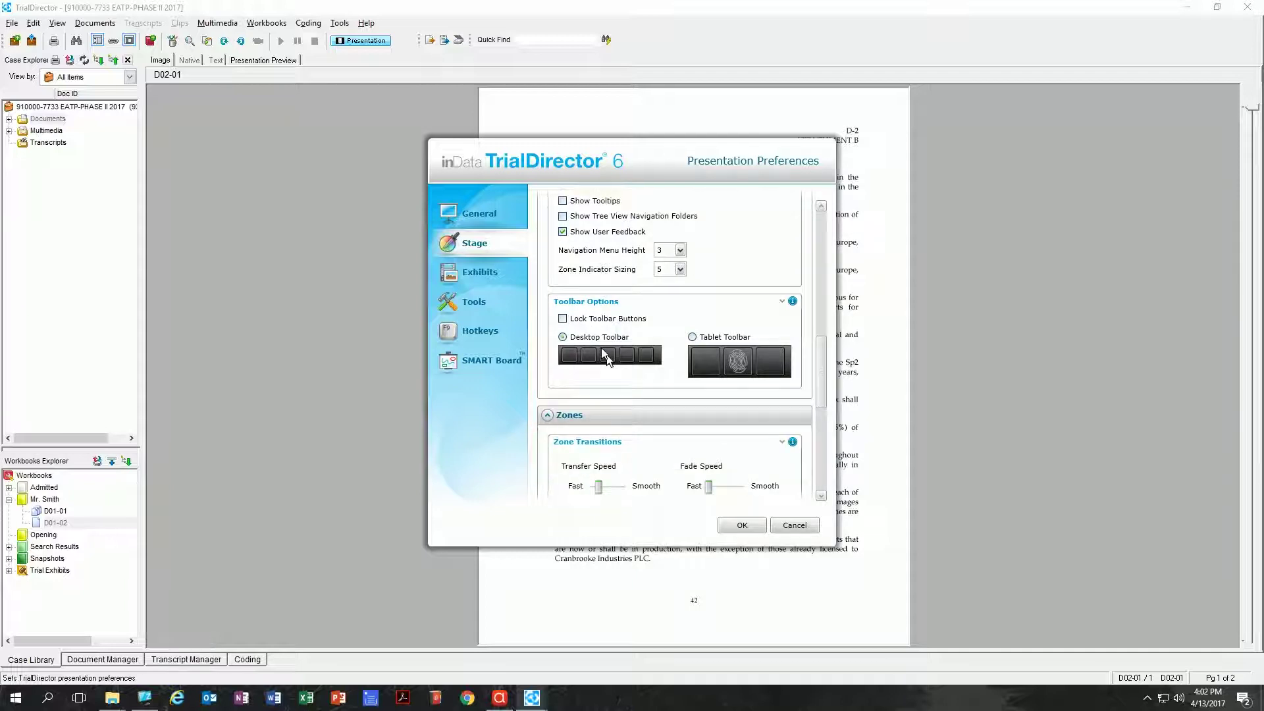
scroll(601, 349, down, 2)
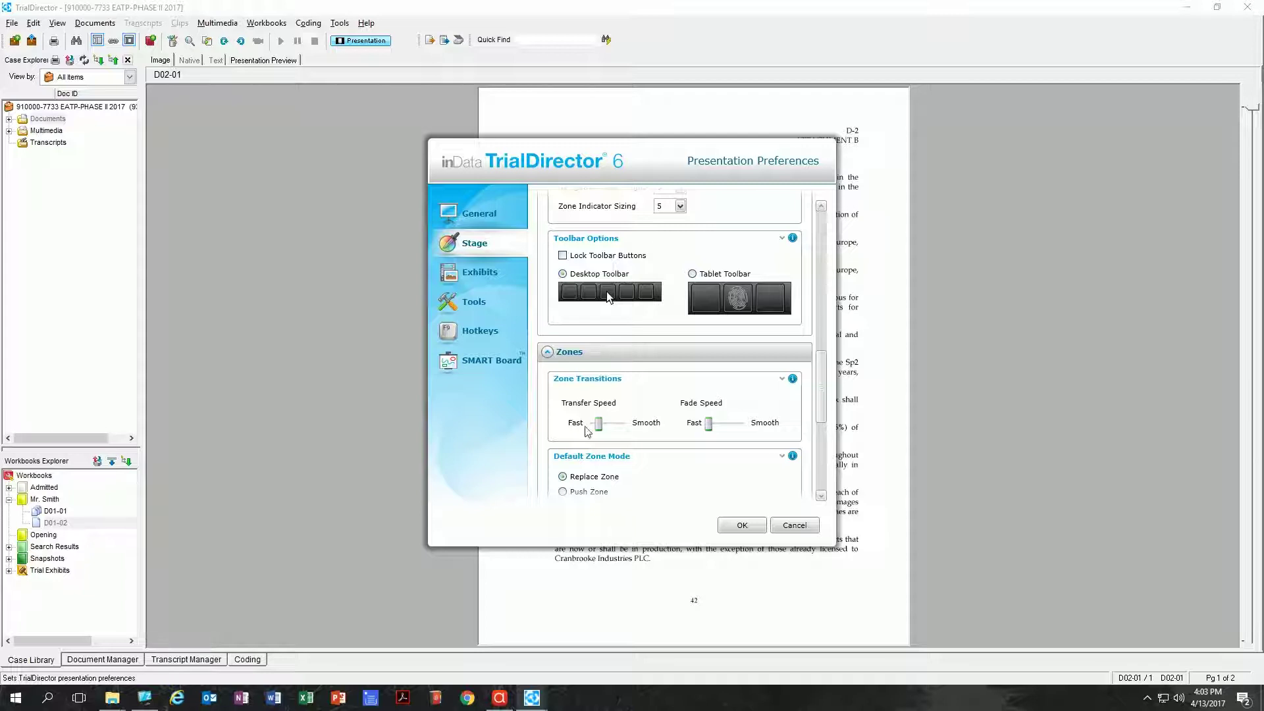
scroll(586, 436, down, 2)
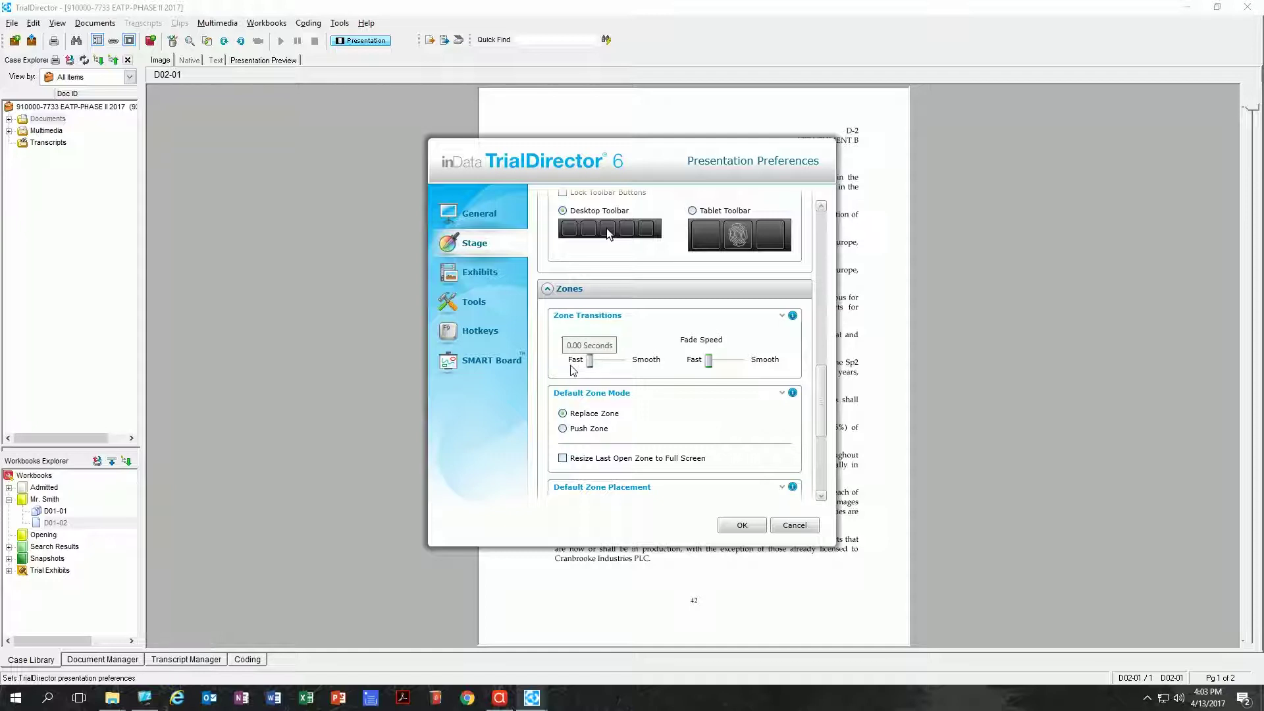
drag(601, 366, 589, 371)
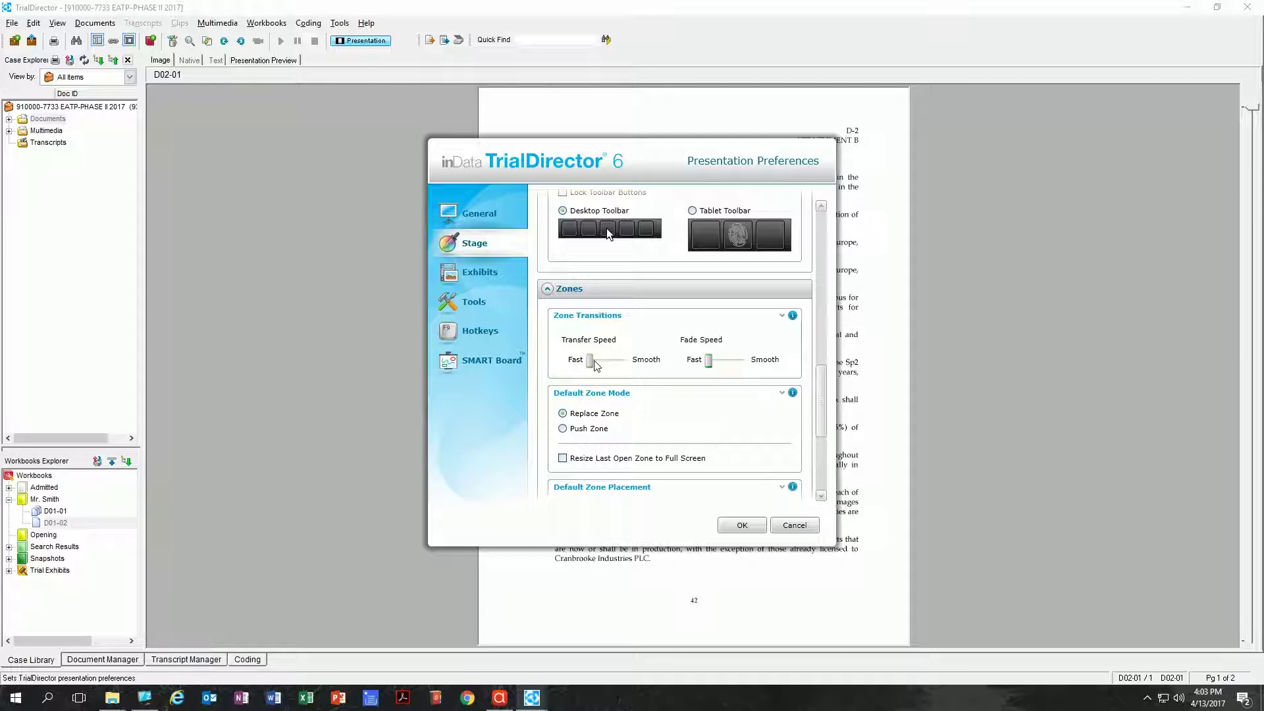
scroll(599, 369, down, 5)
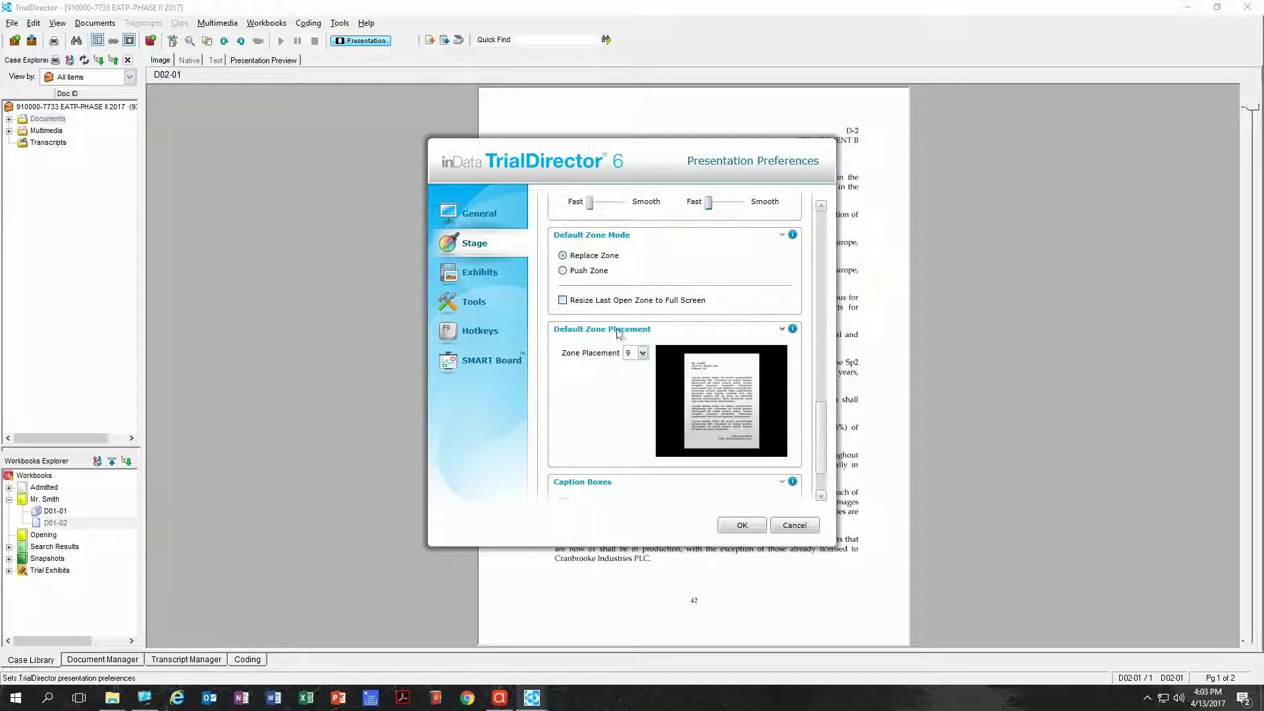
scroll(626, 334, down, 2)
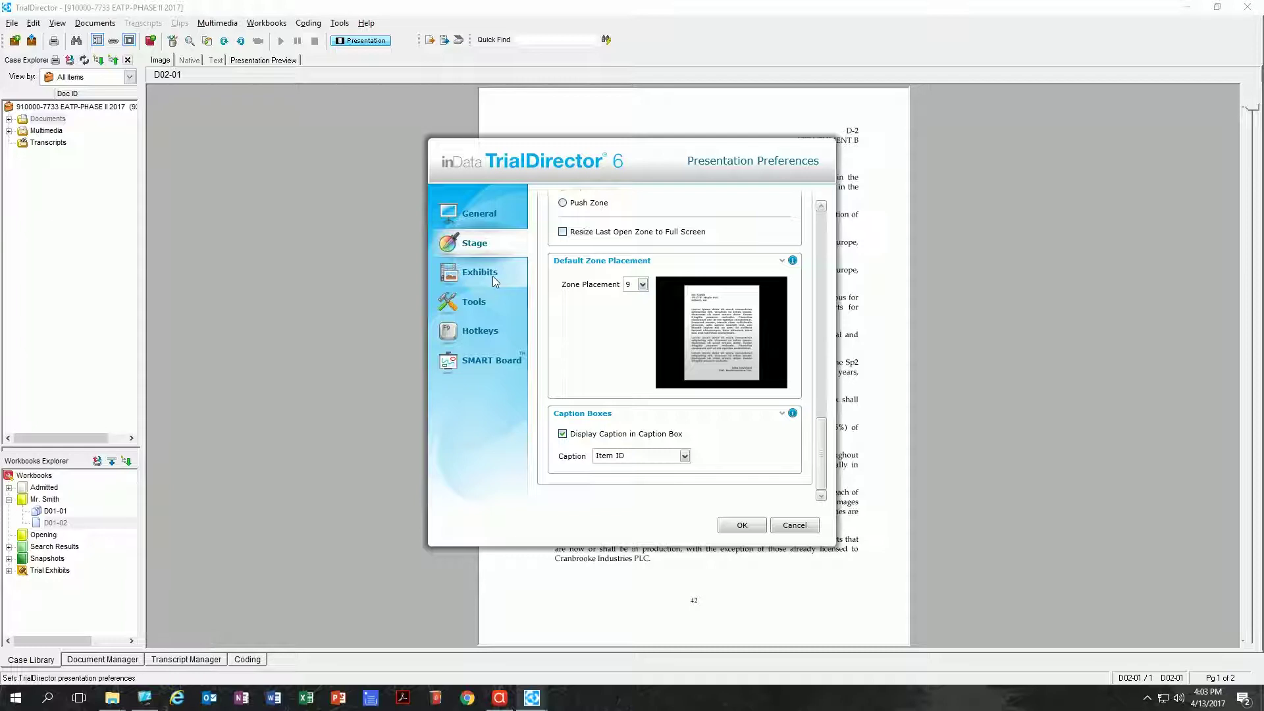
- On the Exhibits settings, make documents display one page at a time
click(493, 275)
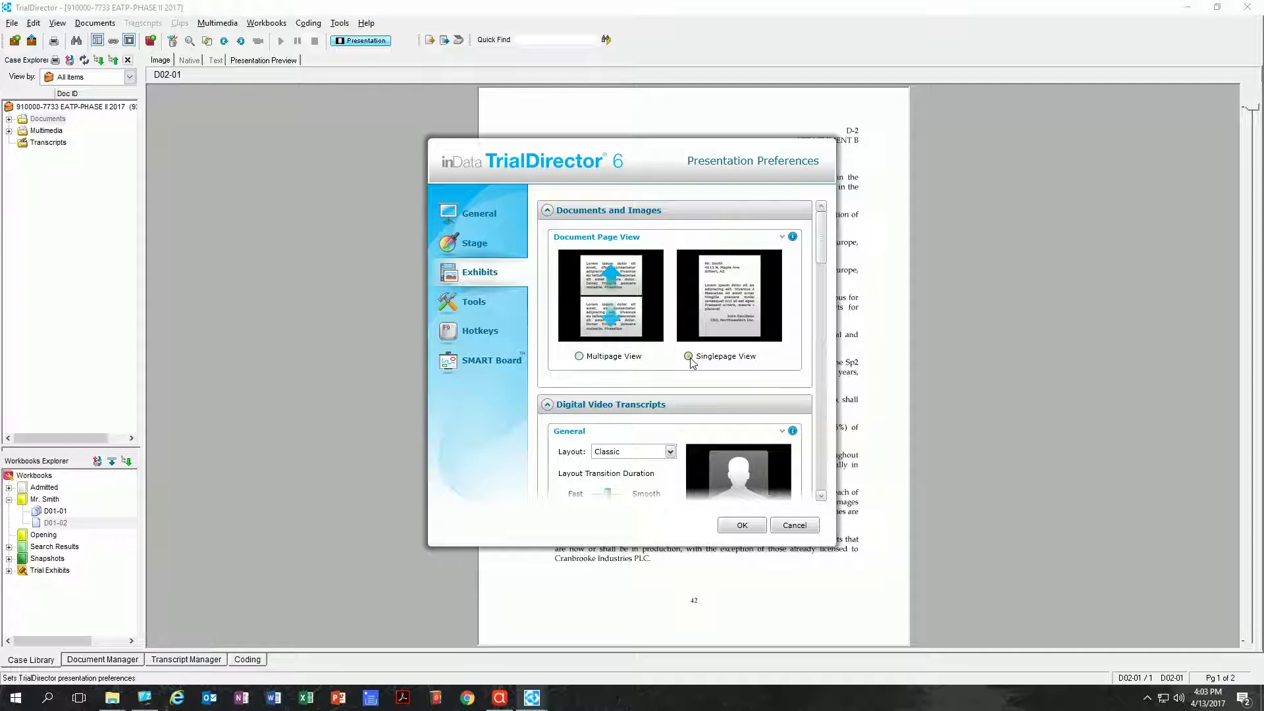
click(688, 356)
scroll(669, 369, down, 3)
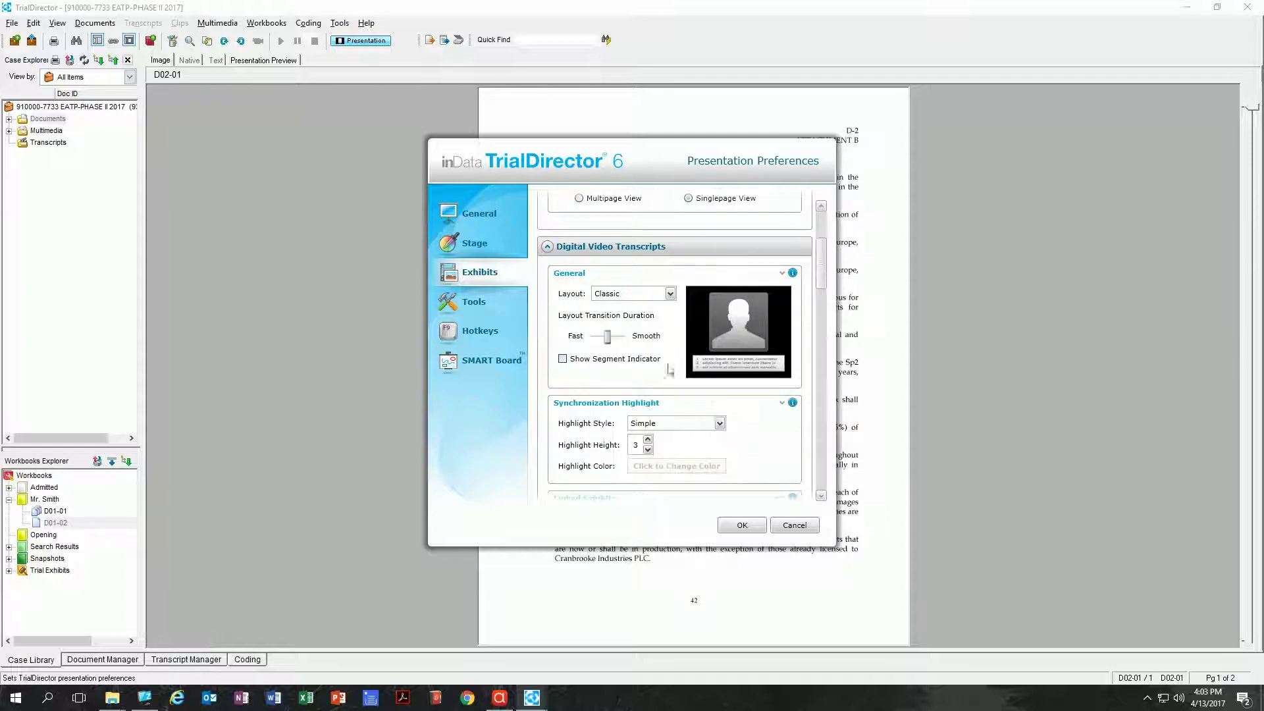
- Try the Classic2, ClosedCaption2 and TranscriptOnly layouts, then set the transcript layout to ClosedCaption
click(634, 294)
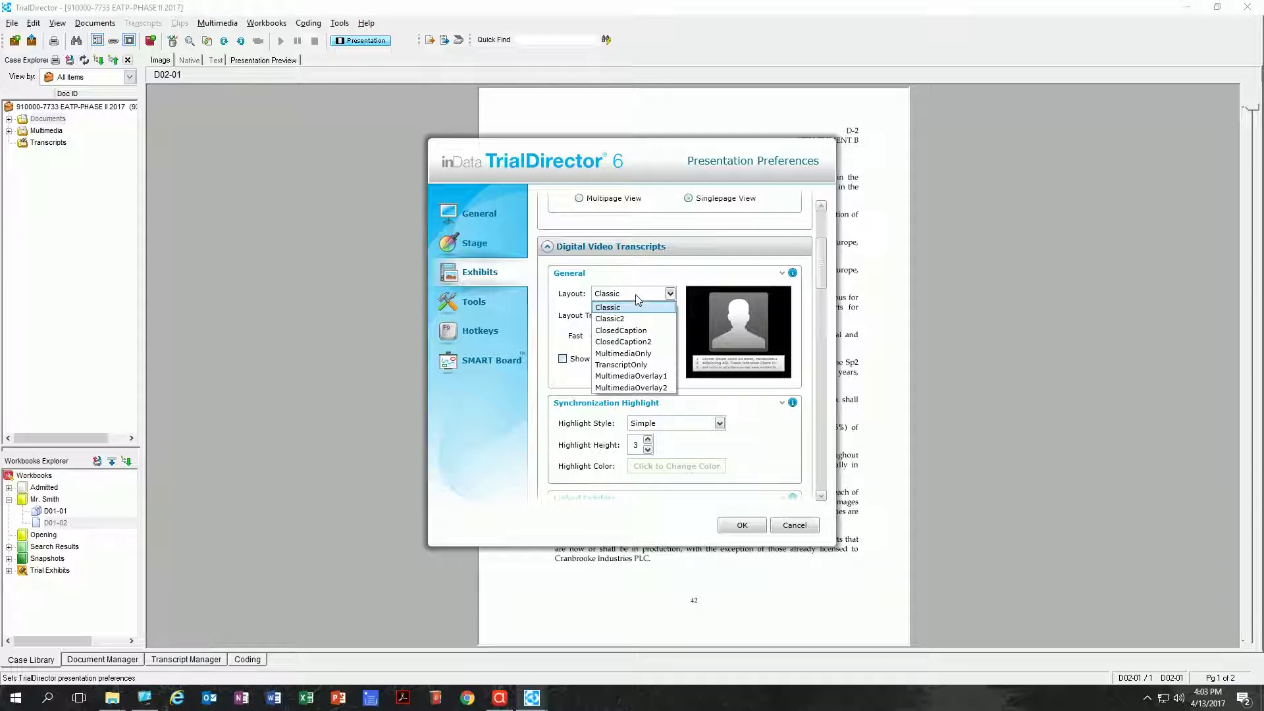
click(642, 324)
click(636, 296)
click(623, 341)
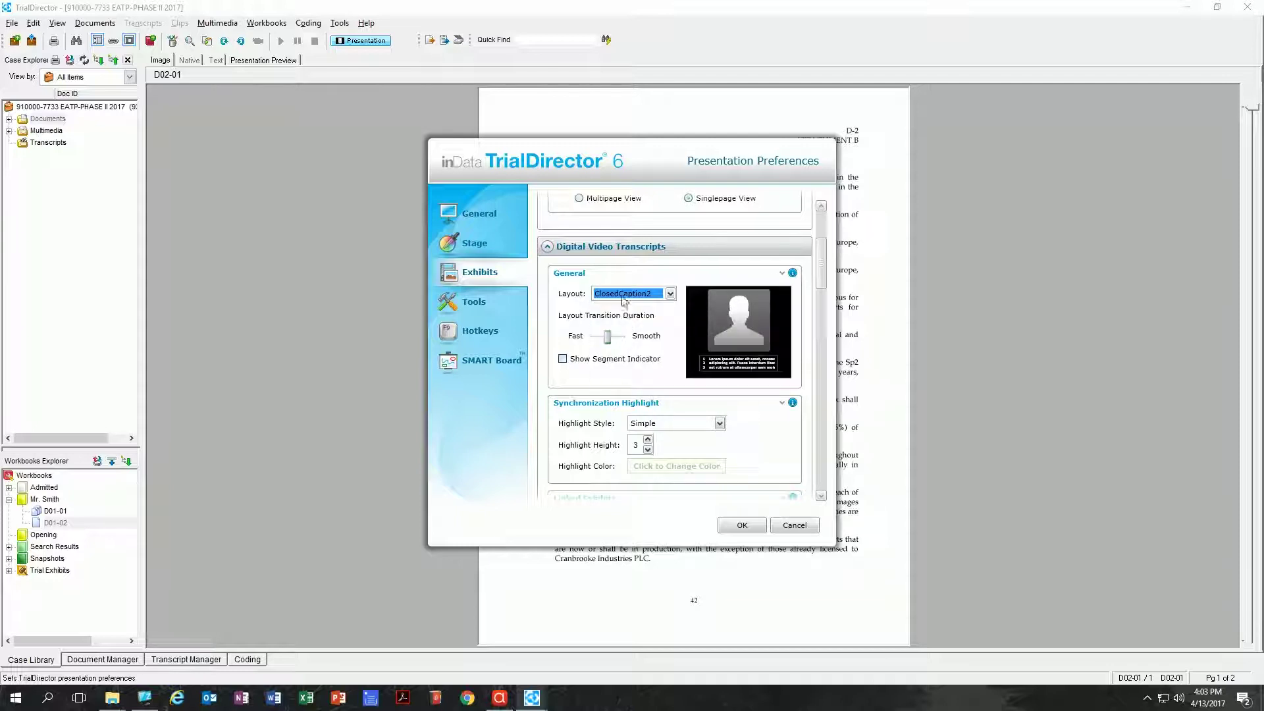
click(624, 295)
click(622, 365)
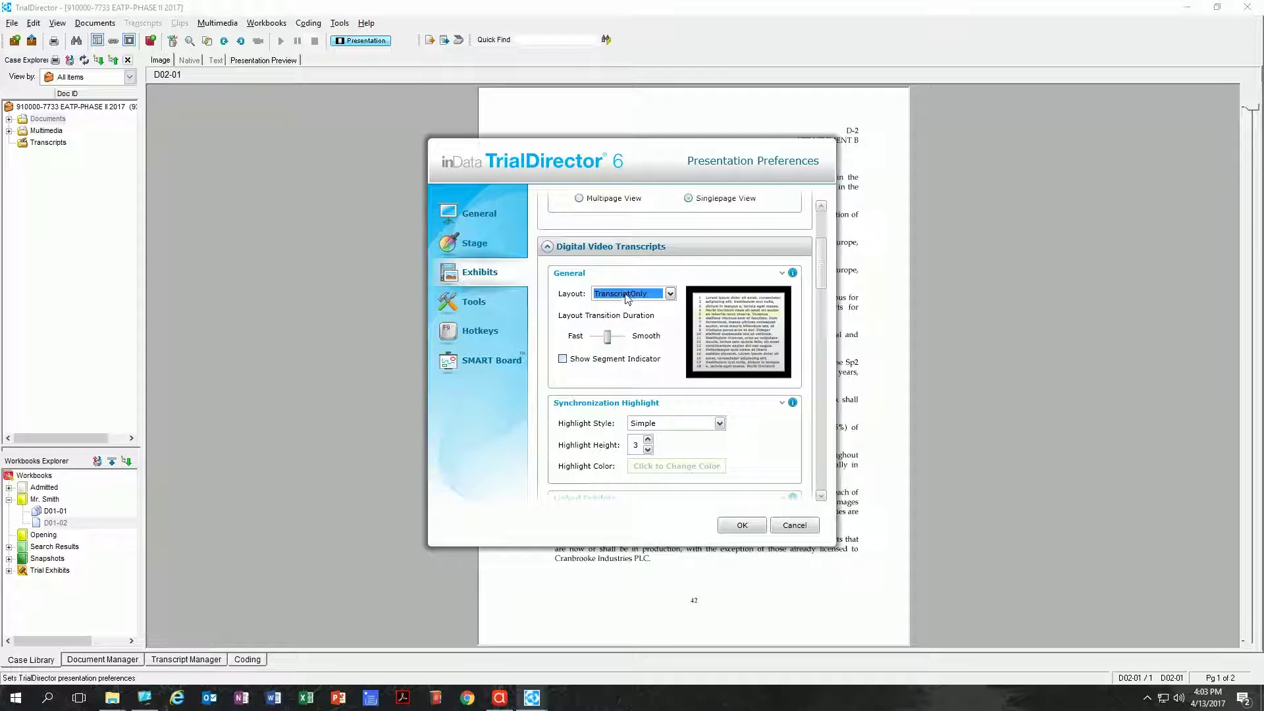
click(627, 296)
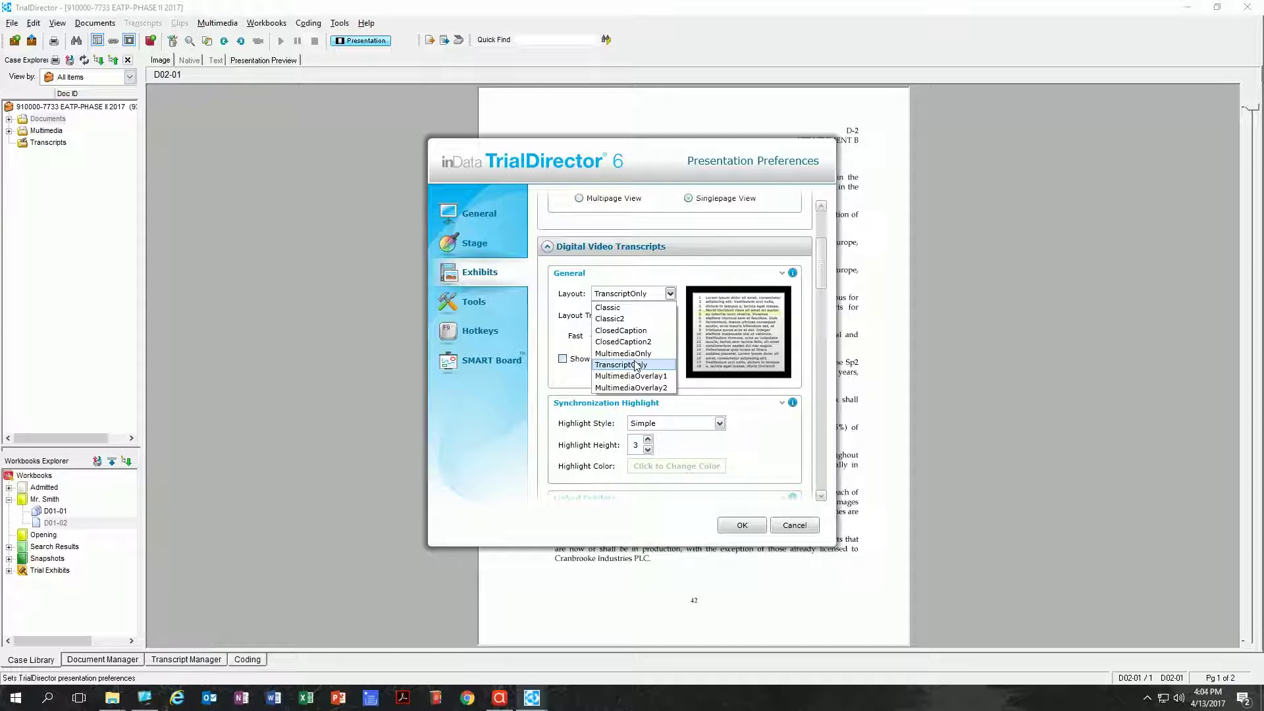
click(638, 342)
click(642, 297)
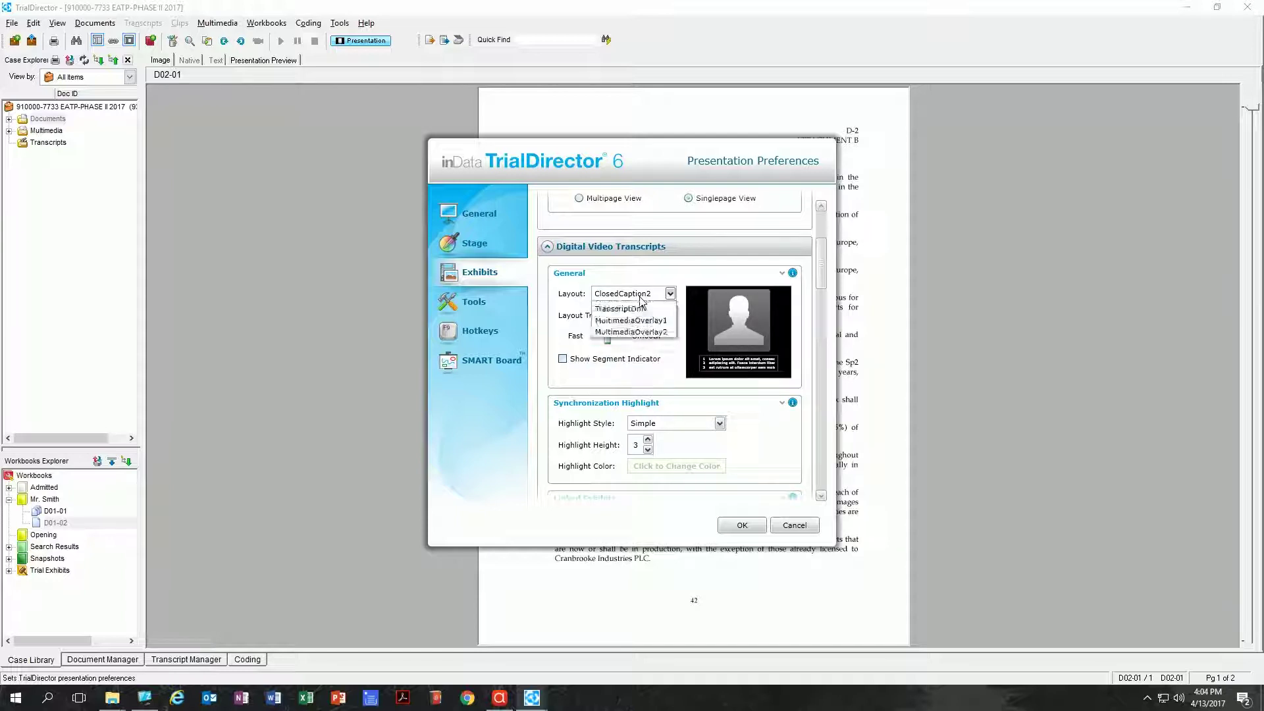
click(649, 338)
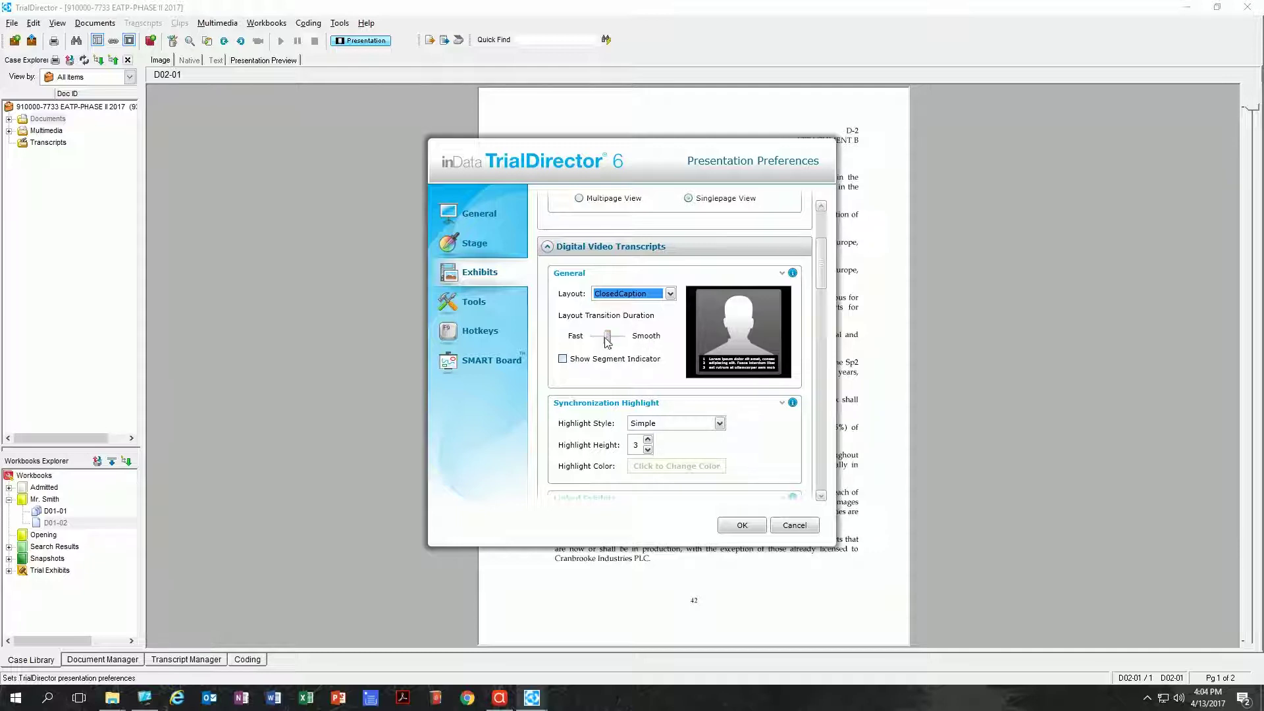
- Drag the Layout Transition Duration slider to Fast
drag(607, 337, 590, 338)
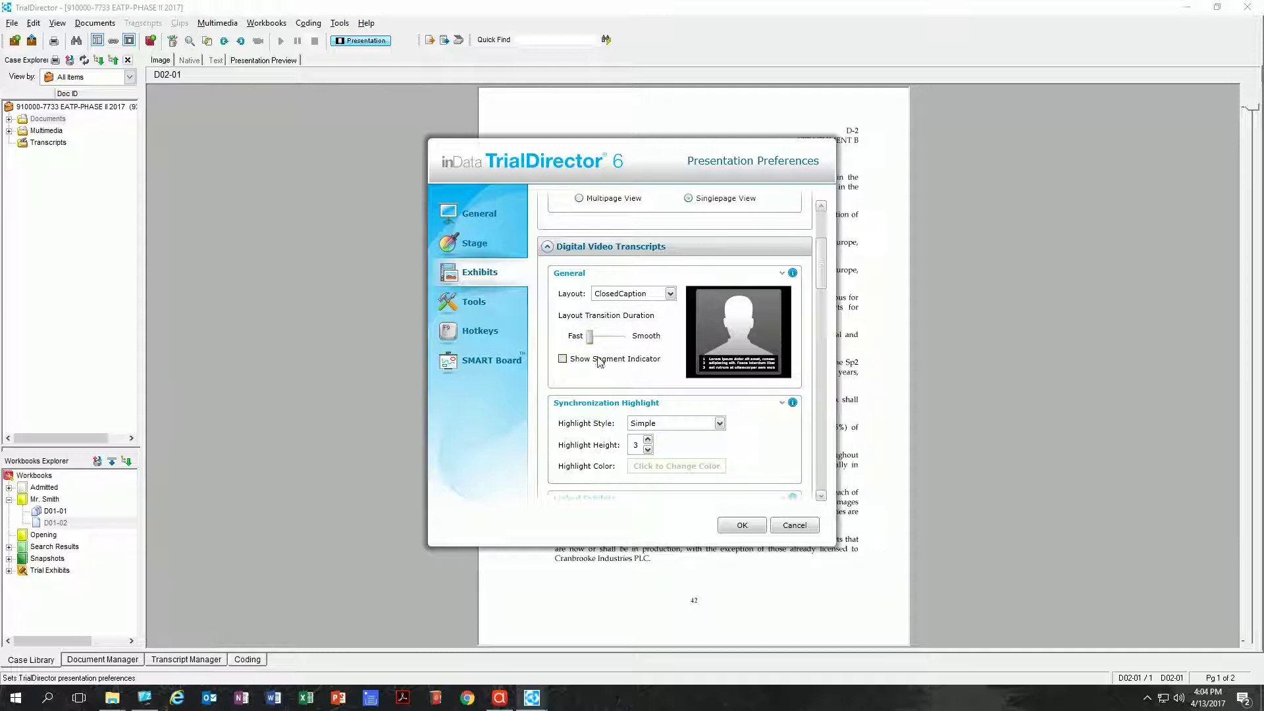
scroll(599, 362, down, 3)
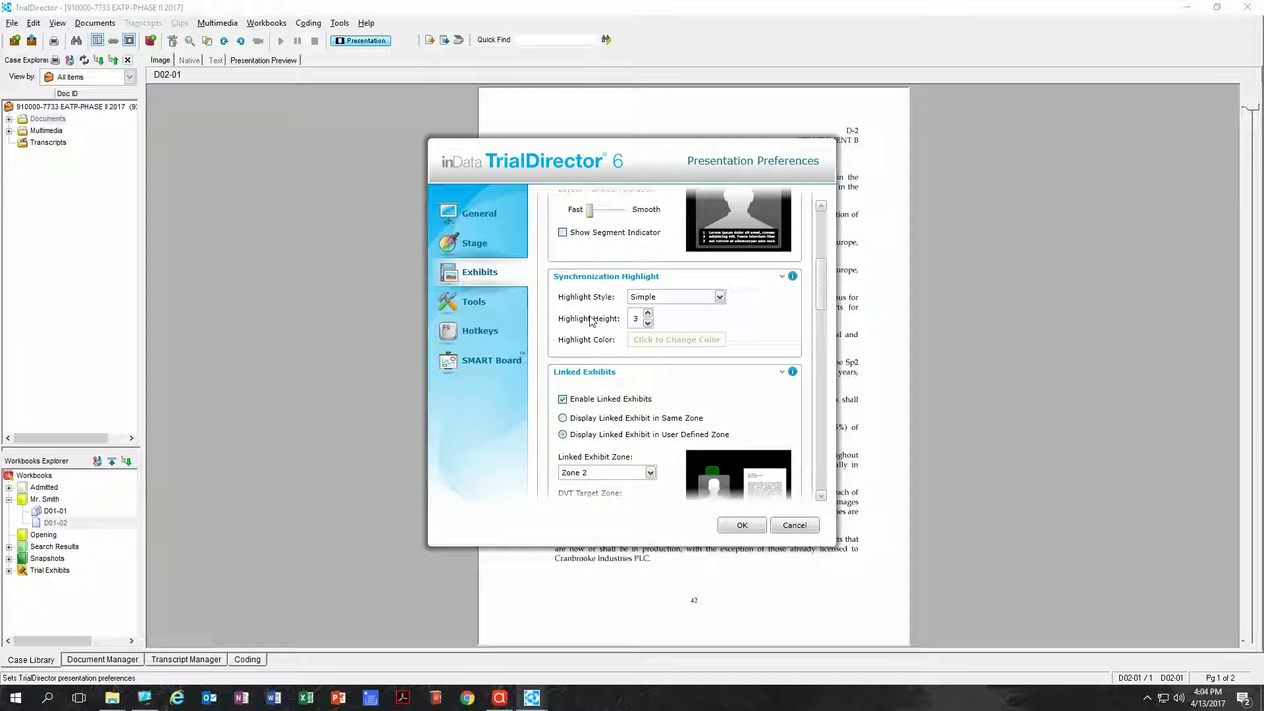
scroll(592, 323, down, 2)
scroll(591, 329, down, 4)
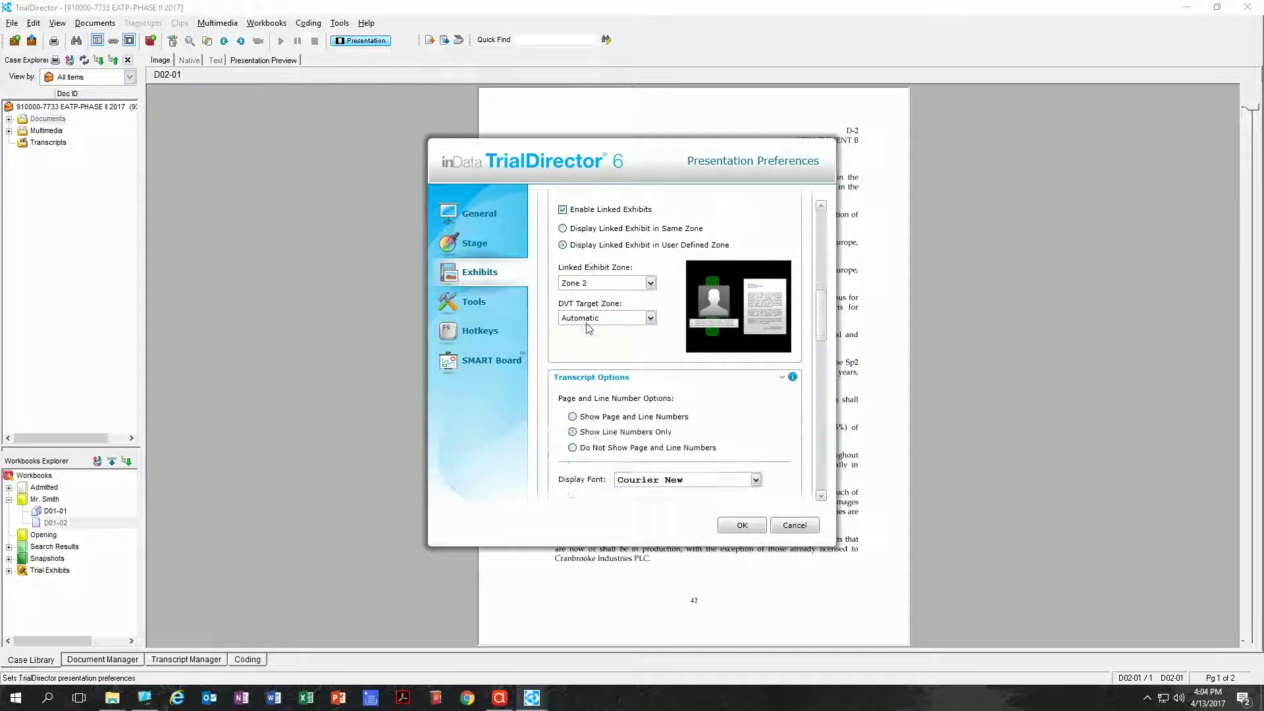
scroll(588, 327, up, 1)
scroll(586, 327, down, 3)
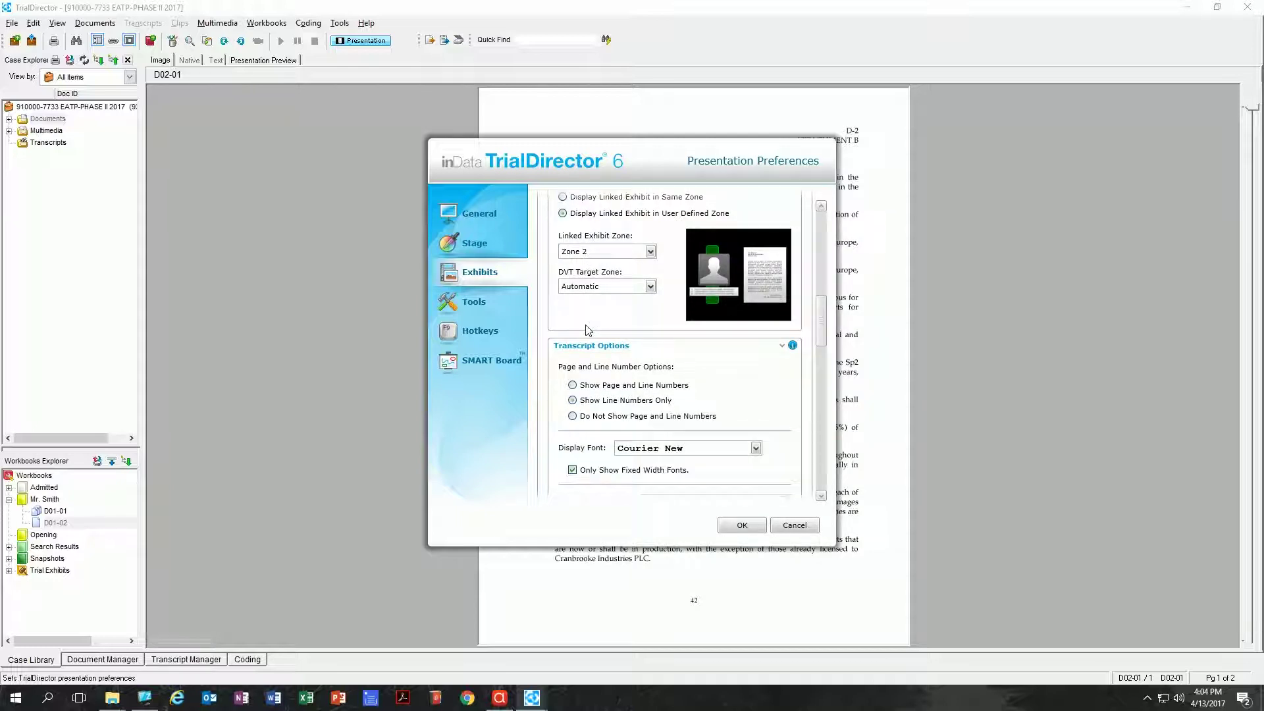
scroll(588, 329, down, 1)
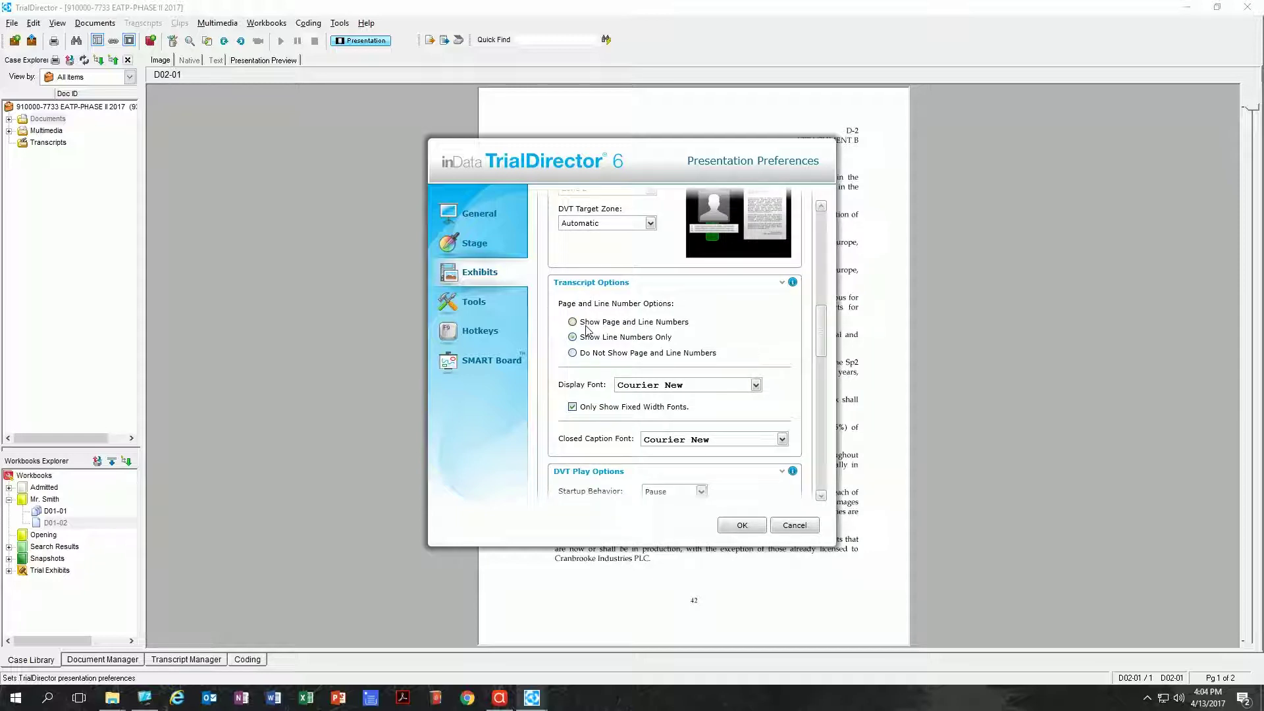
scroll(588, 330, up, 3)
scroll(589, 332, down, 4)
scroll(590, 332, up, 3)
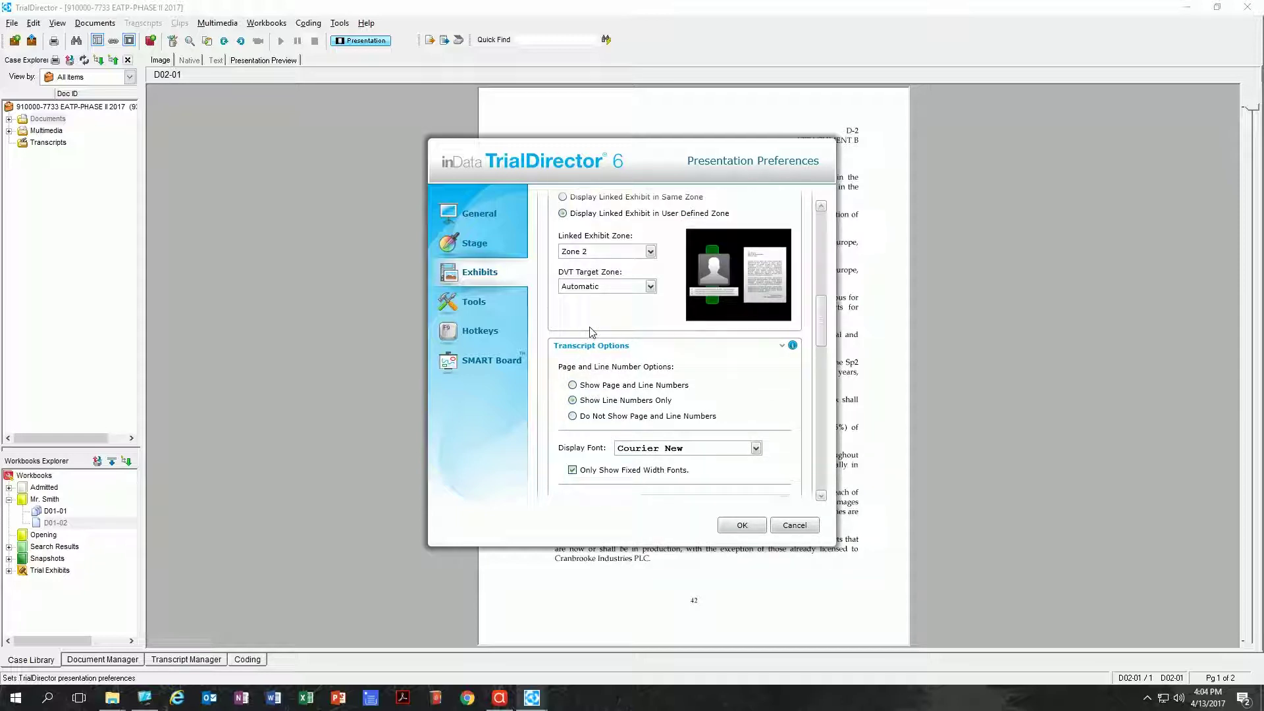
scroll(590, 332, up, 4)
scroll(593, 335, down, 4)
scroll(596, 342, down, 6)
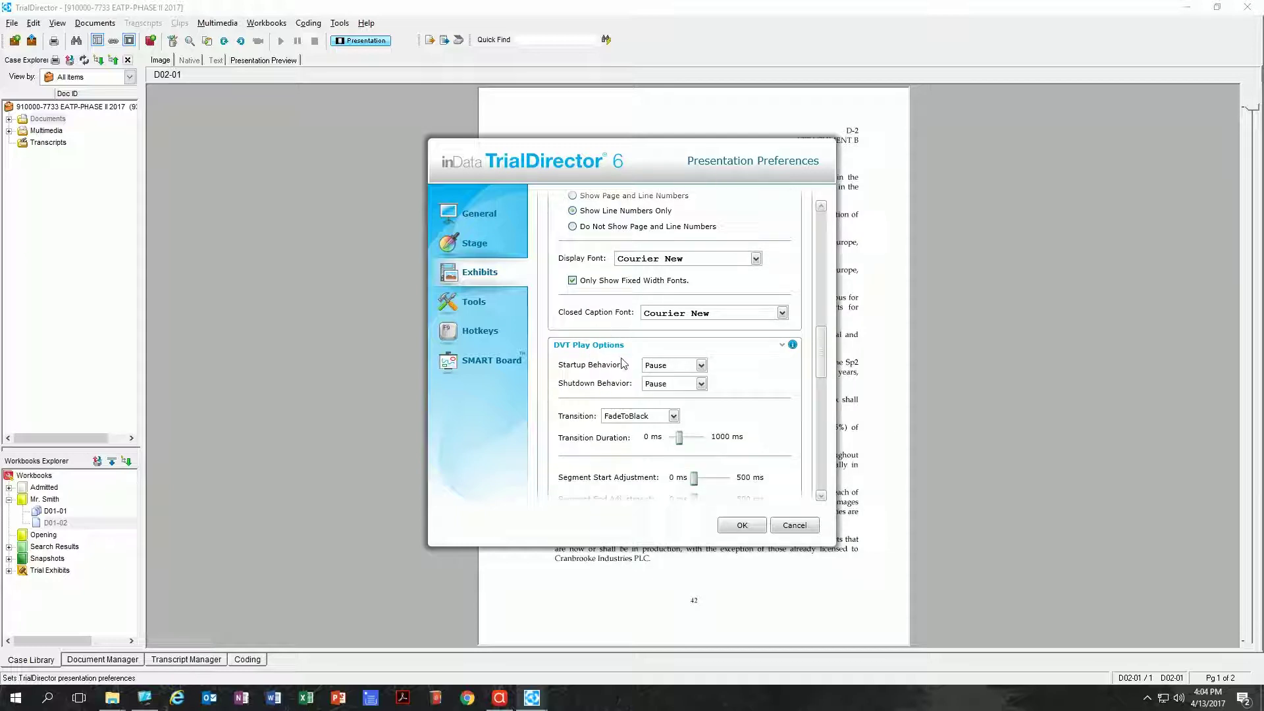
scroll(634, 370, down, 2)
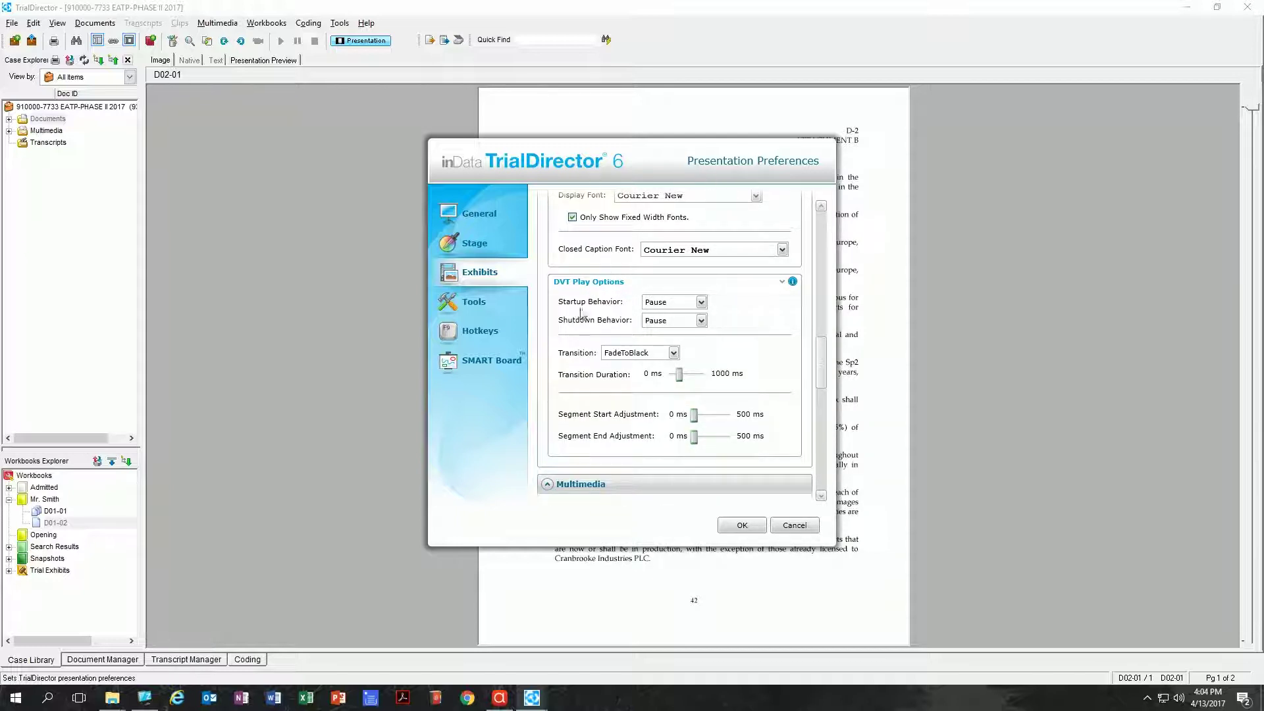
- Set DVT Startup Behavior to Play and keep Shutdown Behavior at Pause
click(665, 304)
click(665, 329)
click(663, 322)
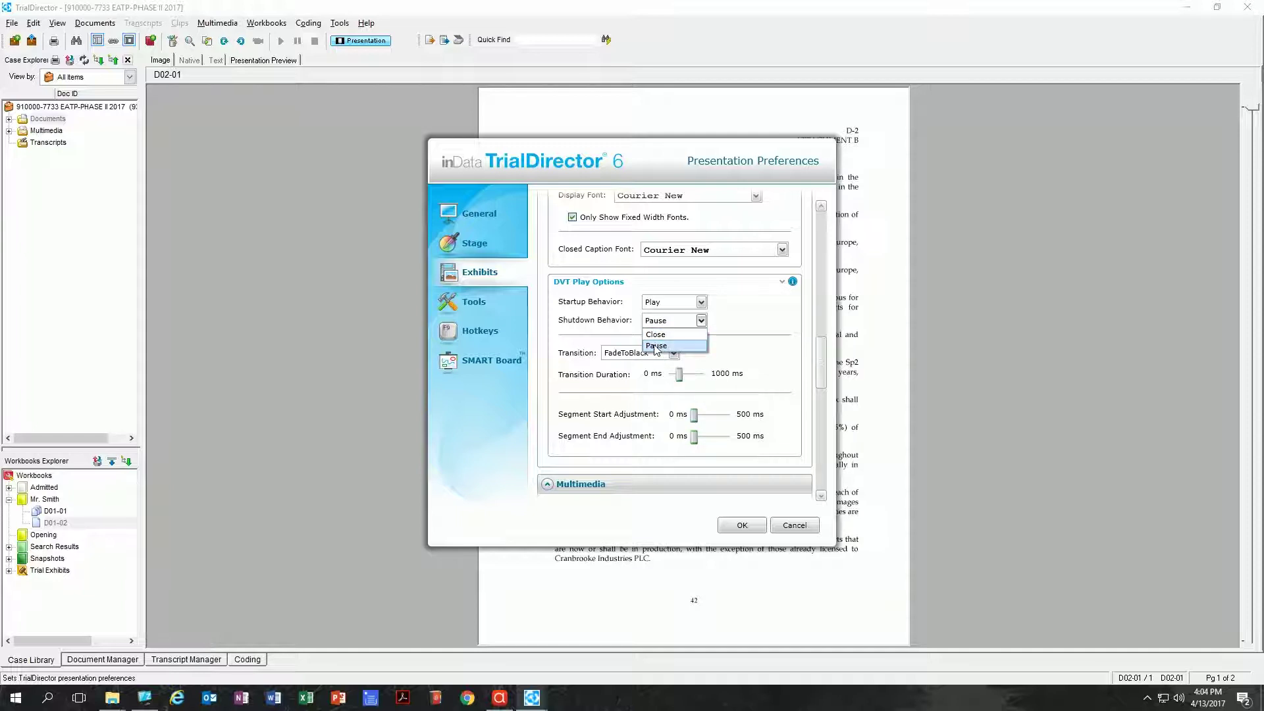
click(656, 347)
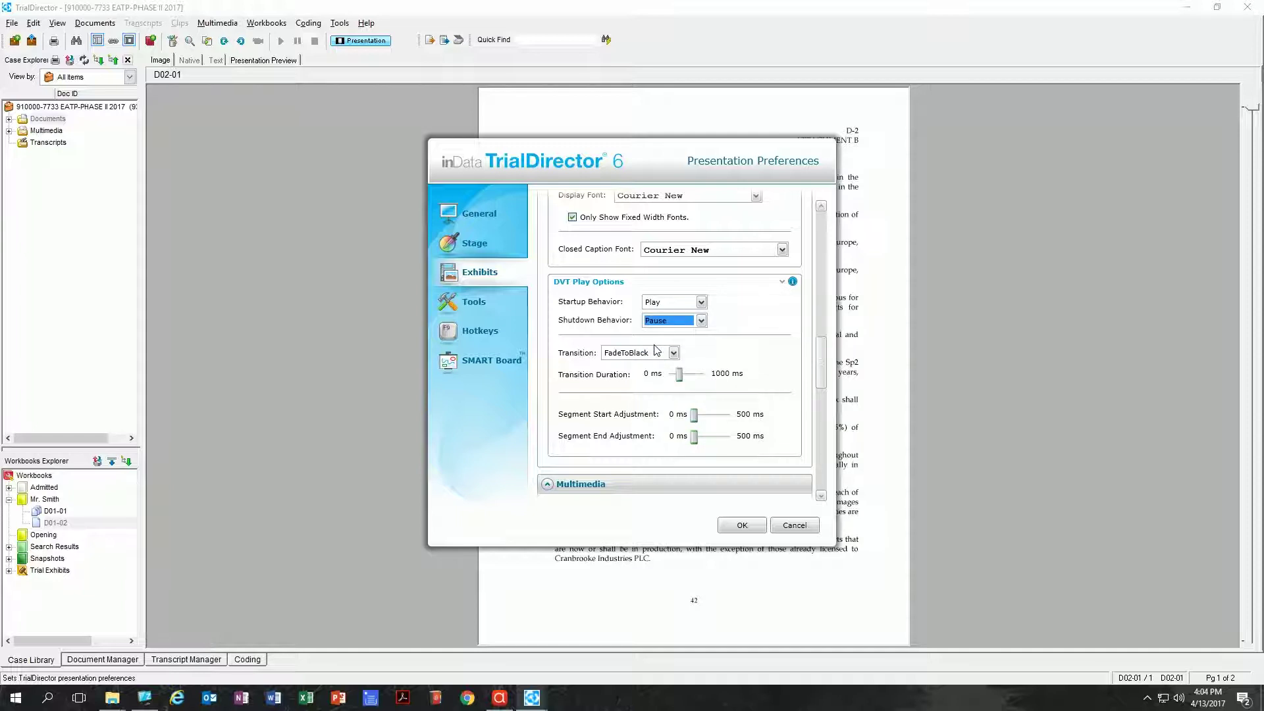
- Set Multimedia Startup Behavior to Play and Transition Speed to Fast
scroll(680, 394, down, 3)
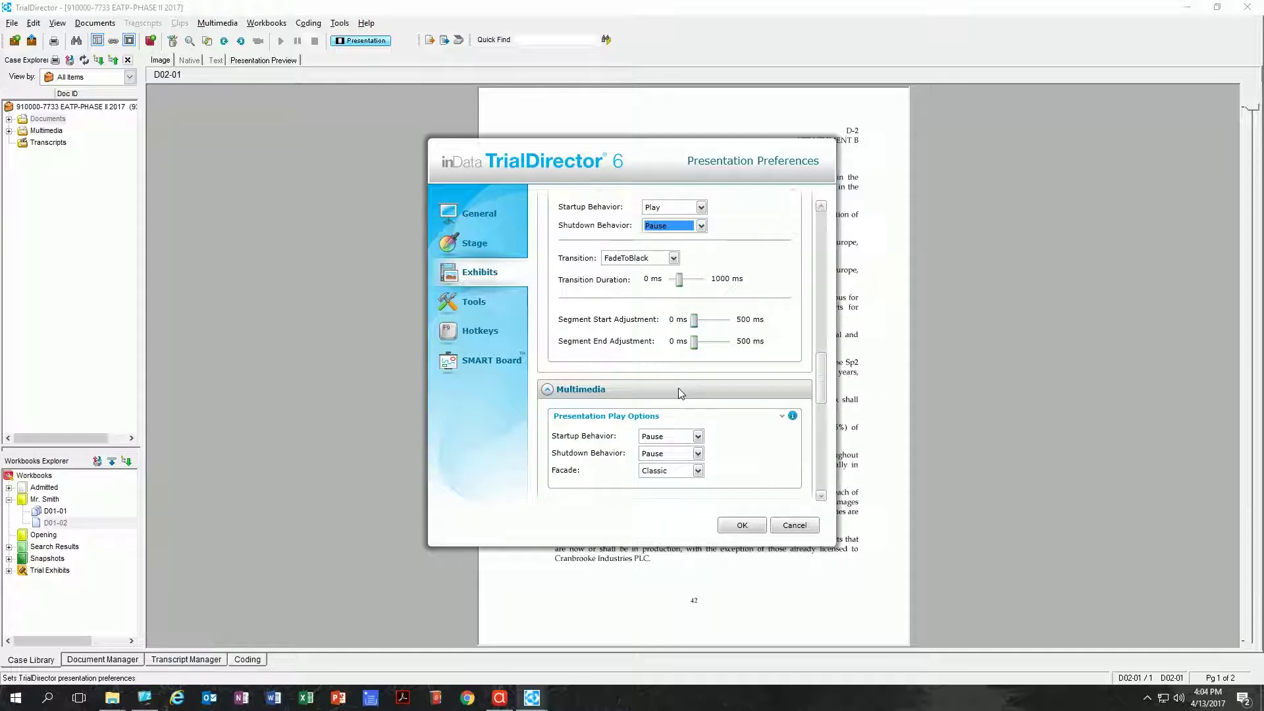
scroll(651, 443, down, 2)
click(660, 372)
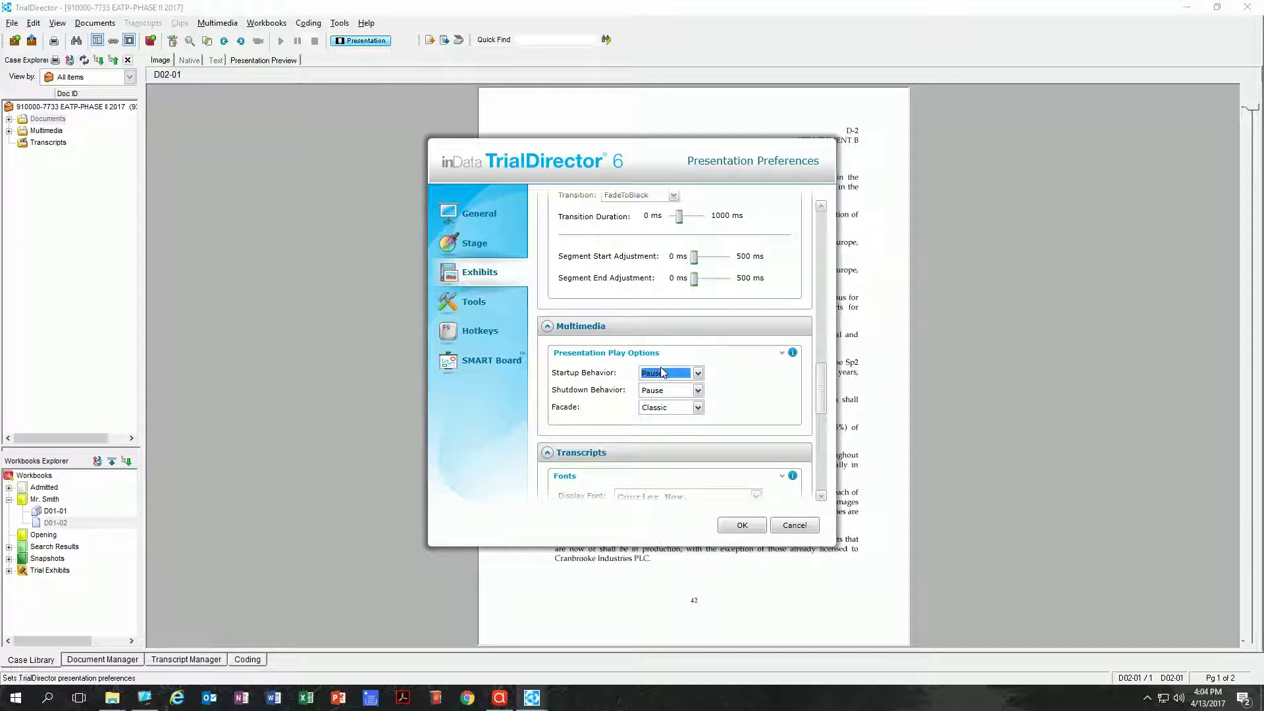
click(697, 374)
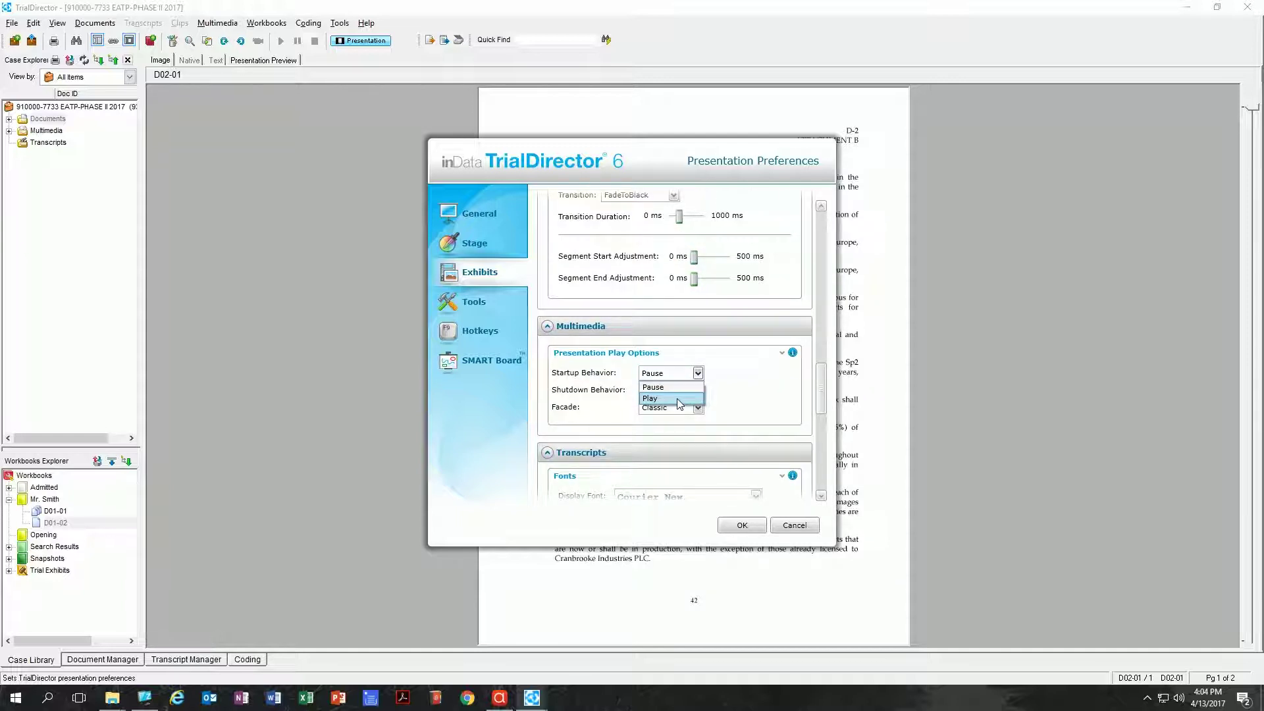
click(679, 399)
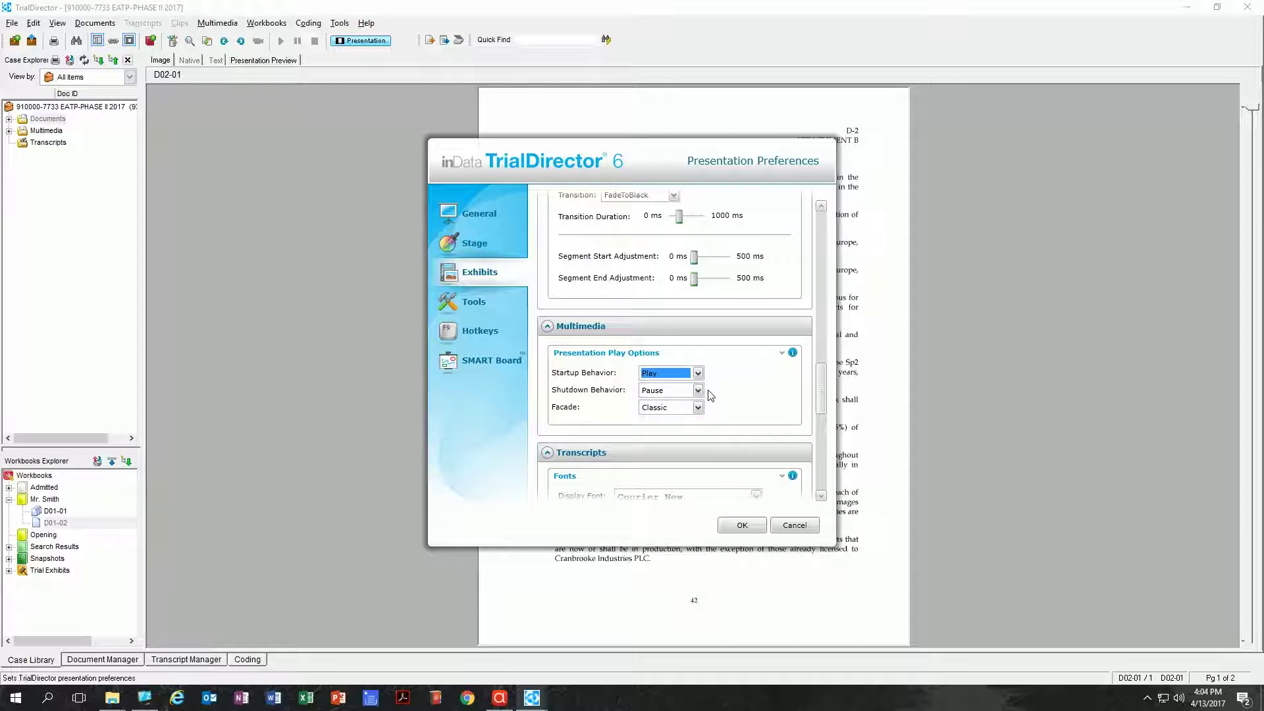
scroll(736, 395, down, 4)
scroll(736, 395, down, 10)
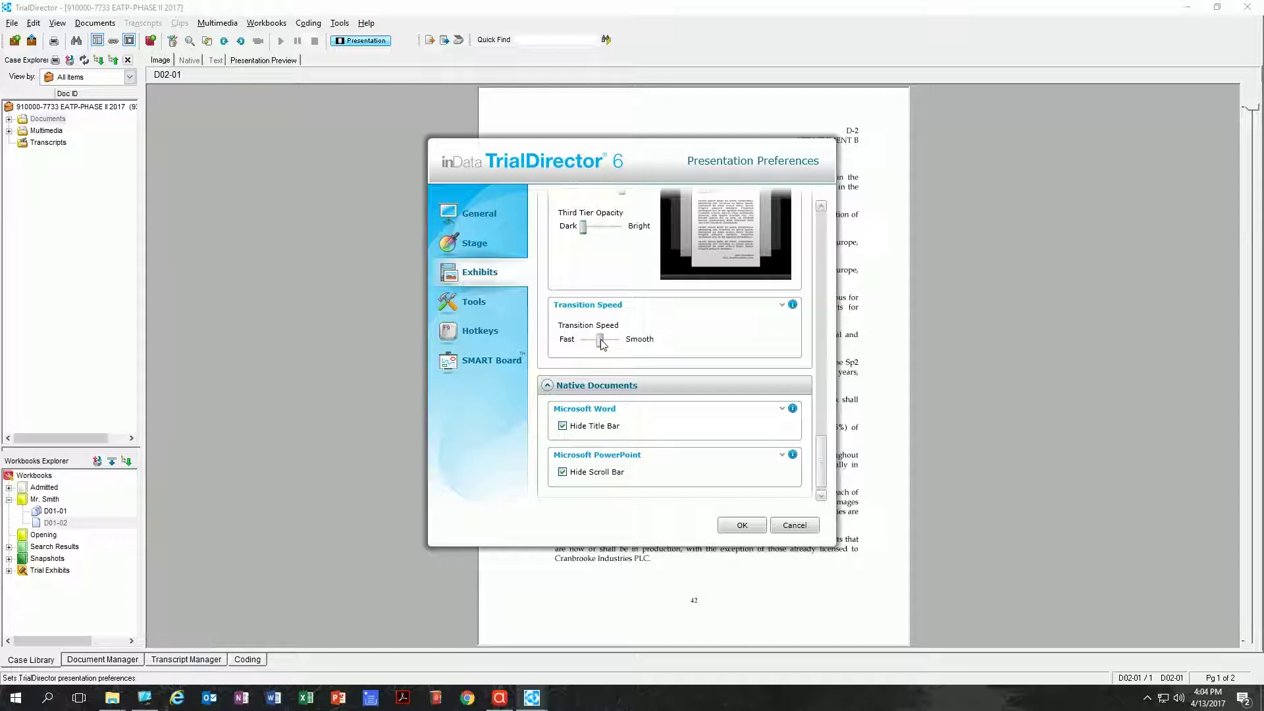
drag(600, 340, 581, 339)
click(489, 315)
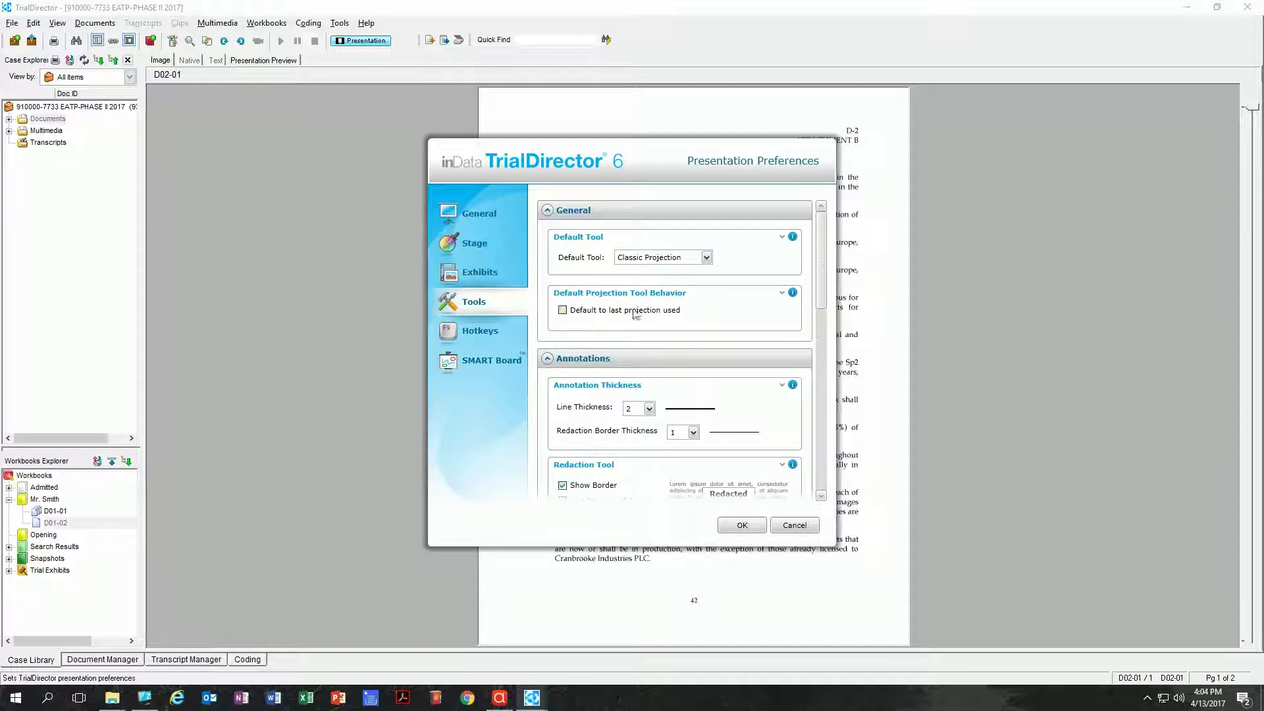
- Keep Classic Projection as the default tool and, after comparing with Offset, choose Overlap projection position
click(659, 259)
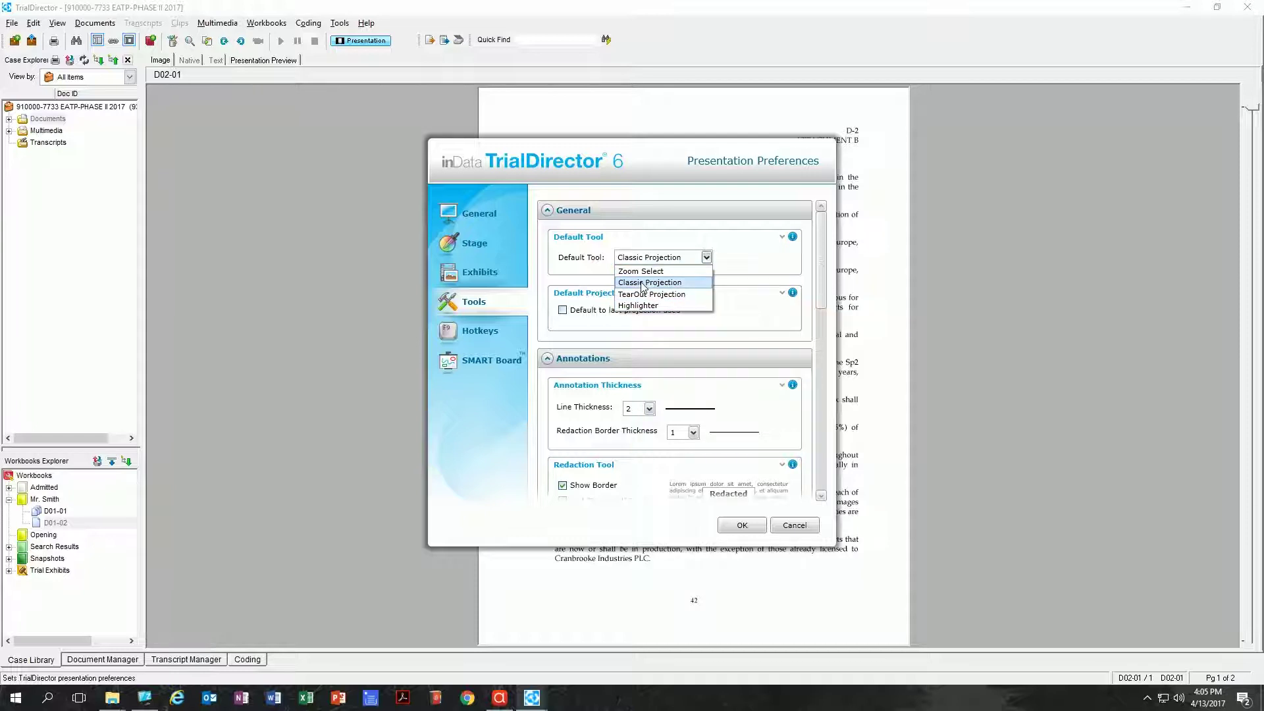
click(643, 283)
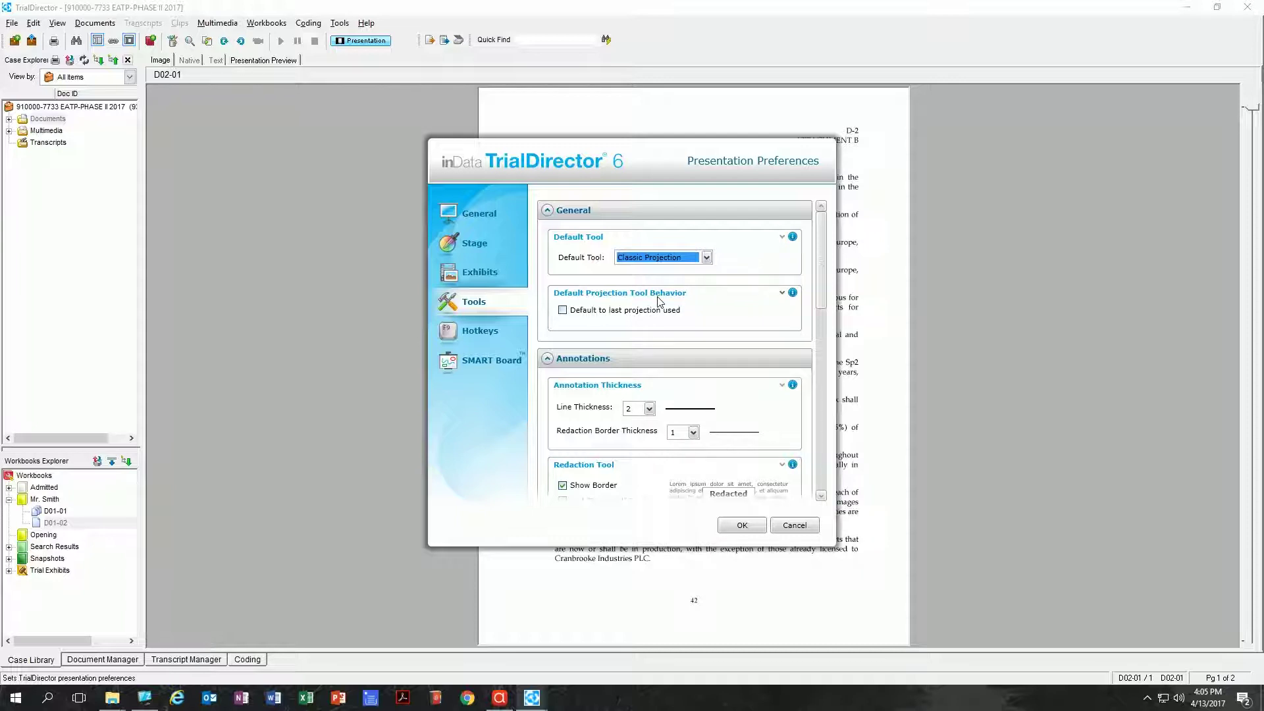
scroll(658, 298, down, 6)
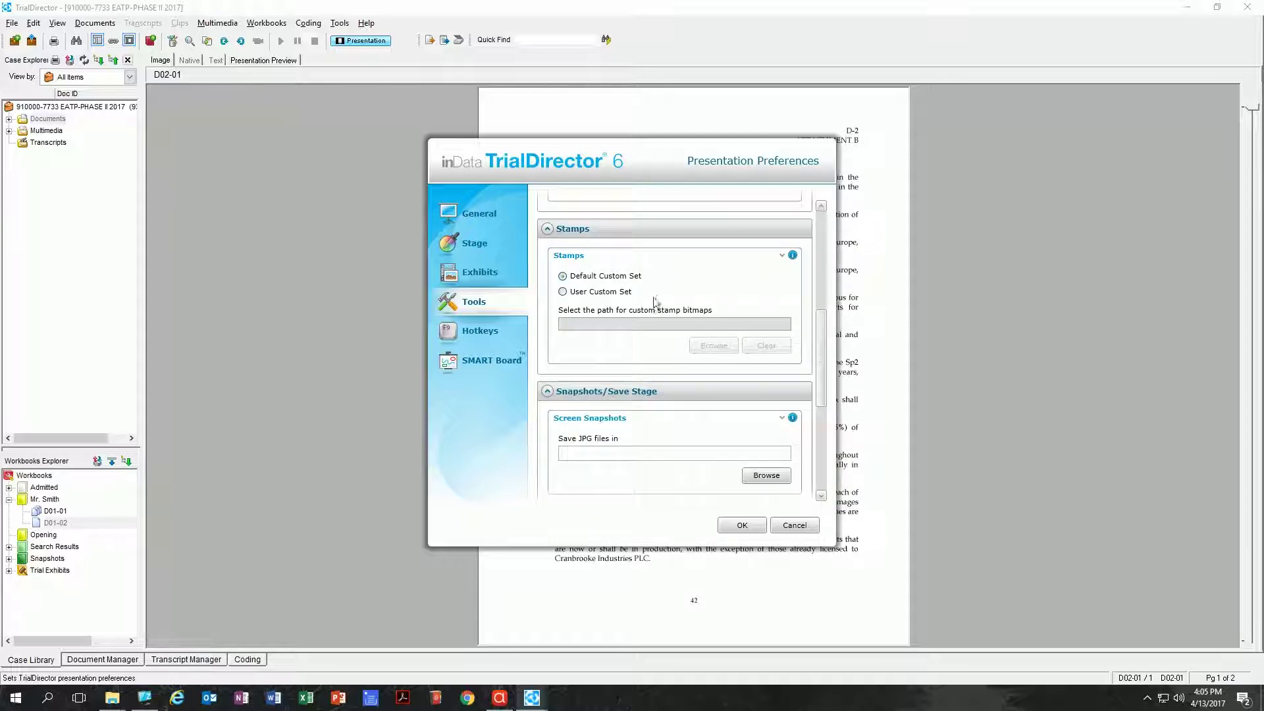
scroll(657, 301, down, 6)
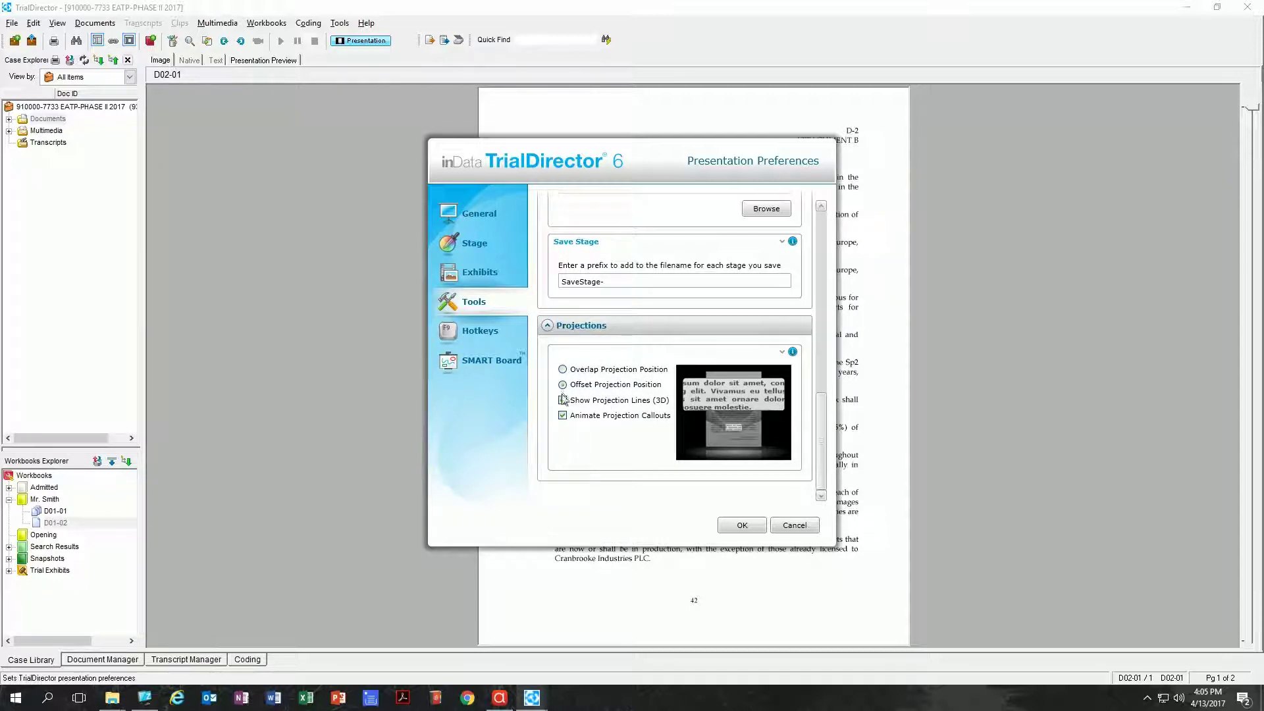
click(563, 369)
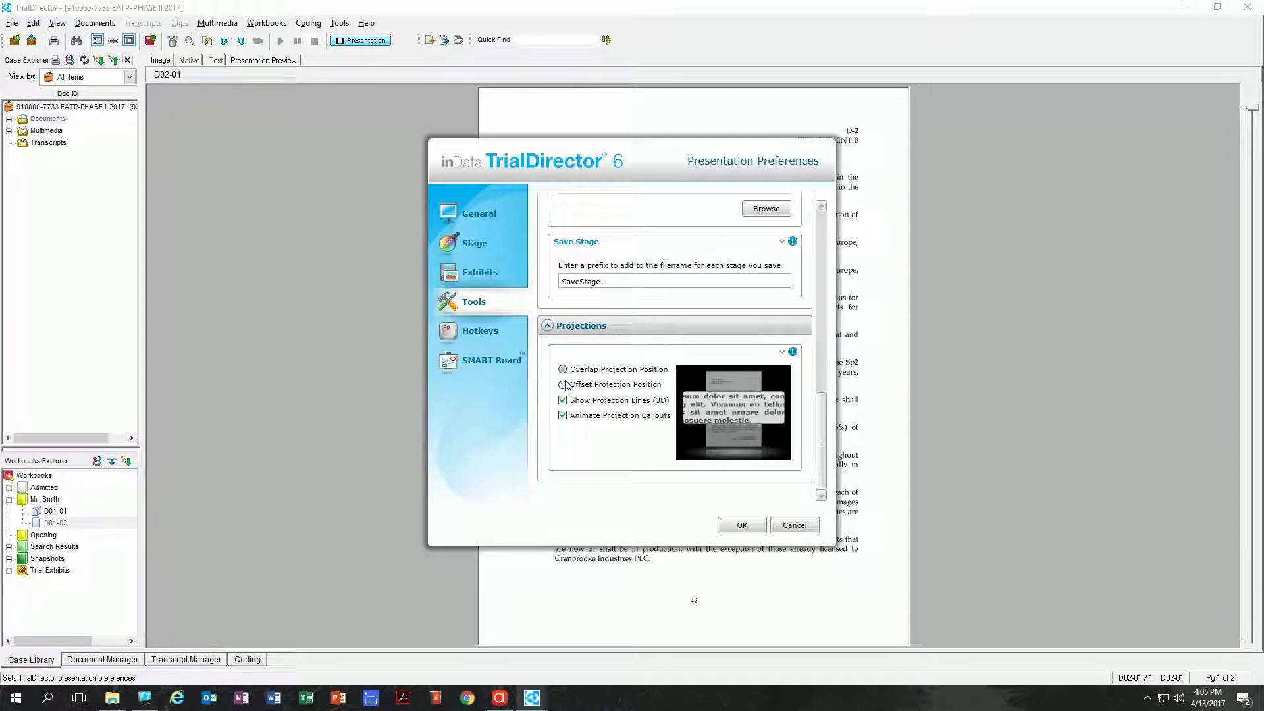
click(564, 385)
click(562, 370)
click(563, 385)
click(562, 369)
click(563, 385)
click(563, 369)
- Uncheck Show Projection Lines and Animate Projection Callouts, then view the Hotkeys assignments
click(563, 401)
click(563, 417)
click(478, 339)
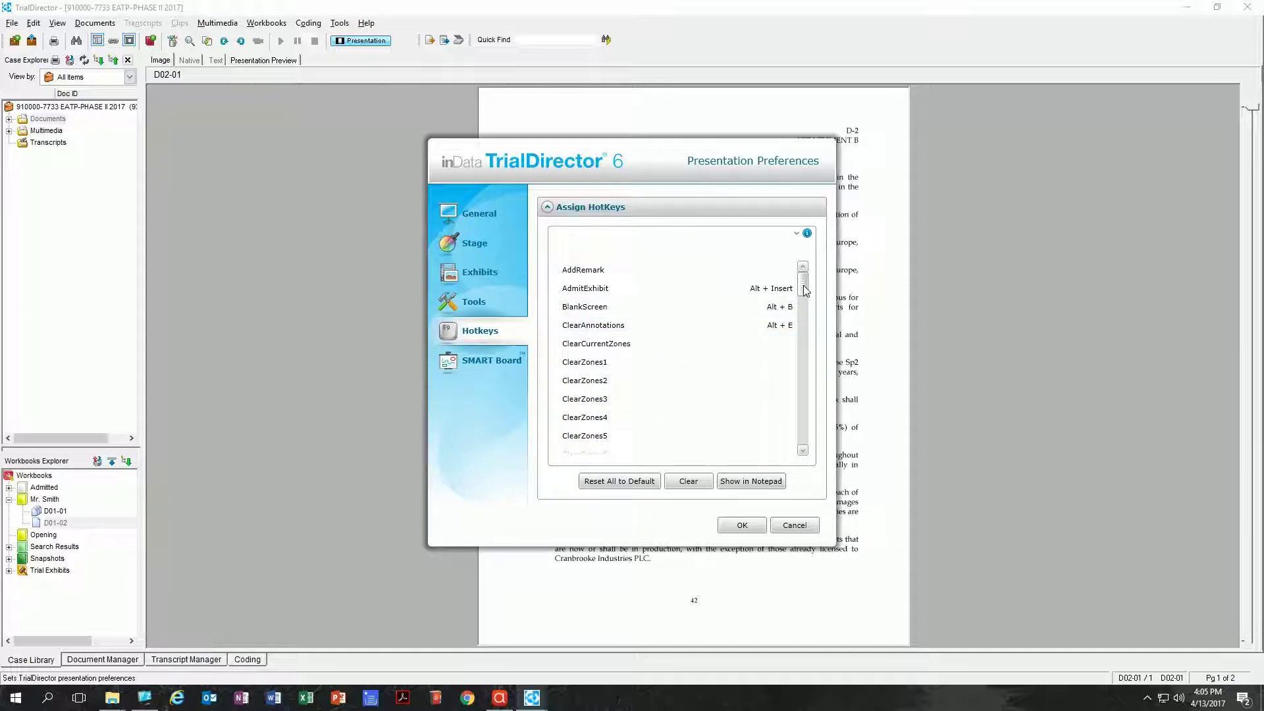
- Scroll the Hotkeys list, check the SMART Board settings, and confirm the preferences with OK
mouse_move(805, 289)
mouse_down()
mouse_move(802, 403)
mouse_move(803, 270)
mouse_up()
click(487, 363)
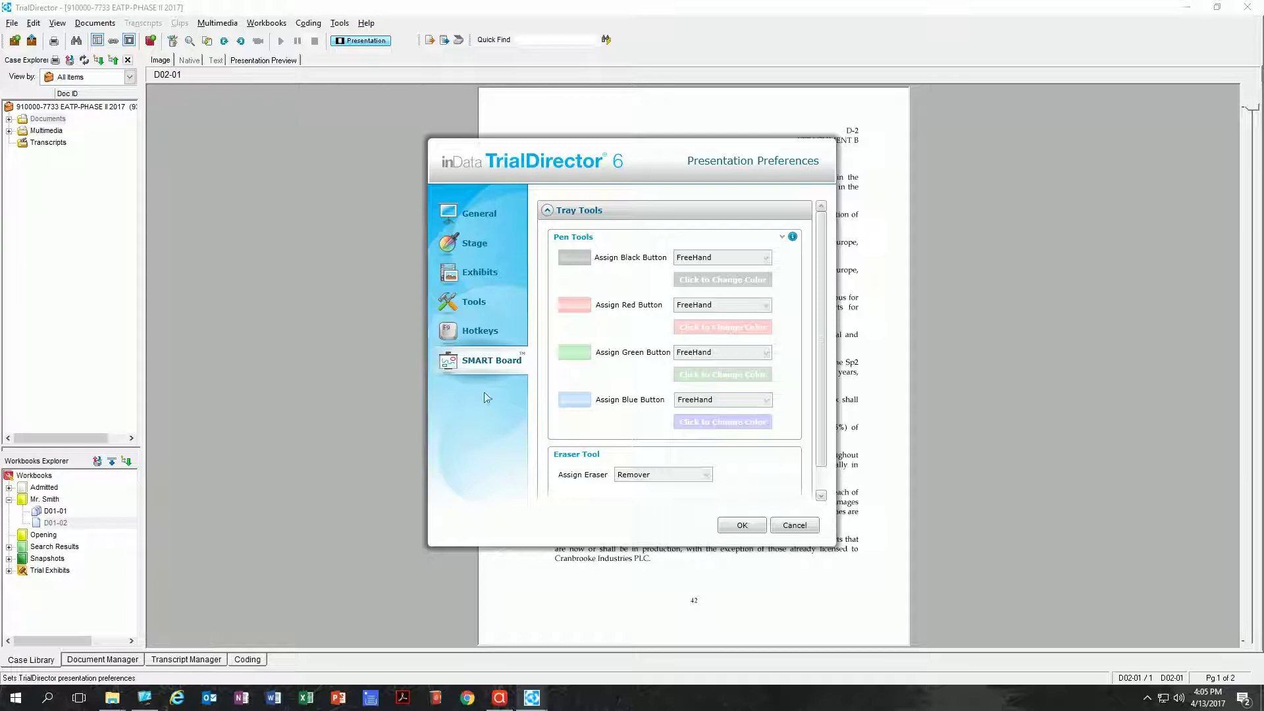
click(743, 526)
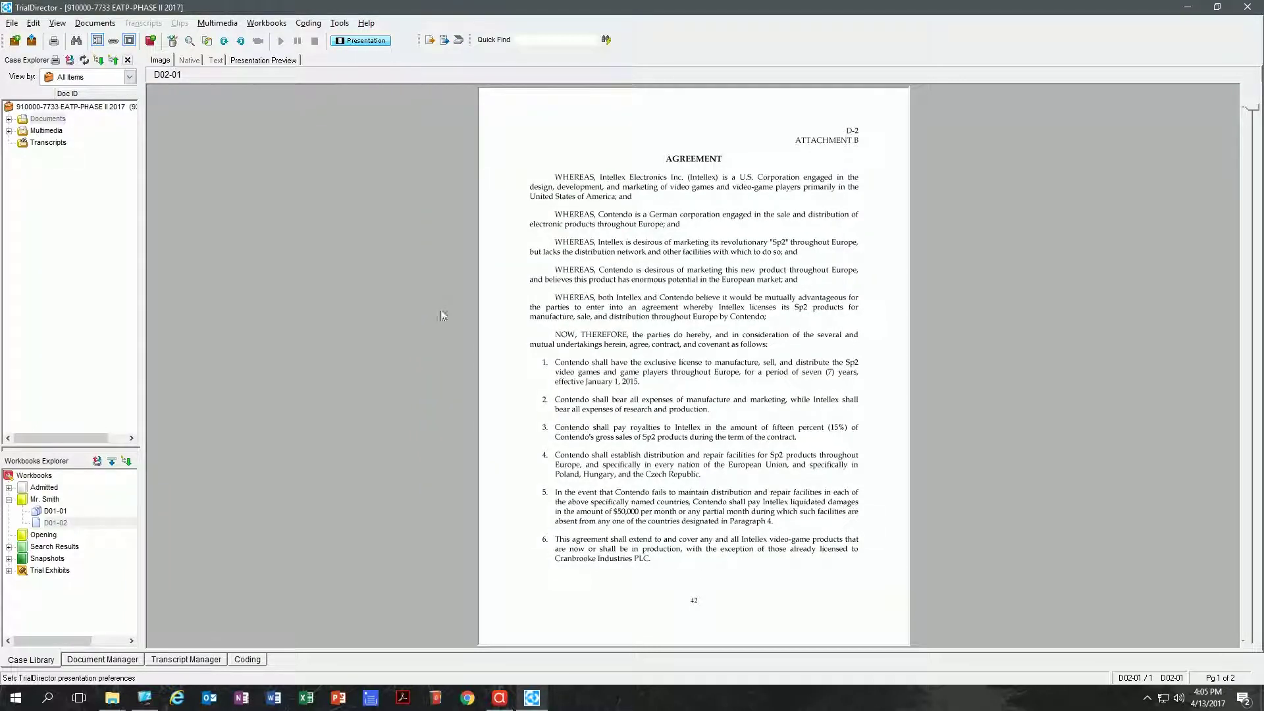